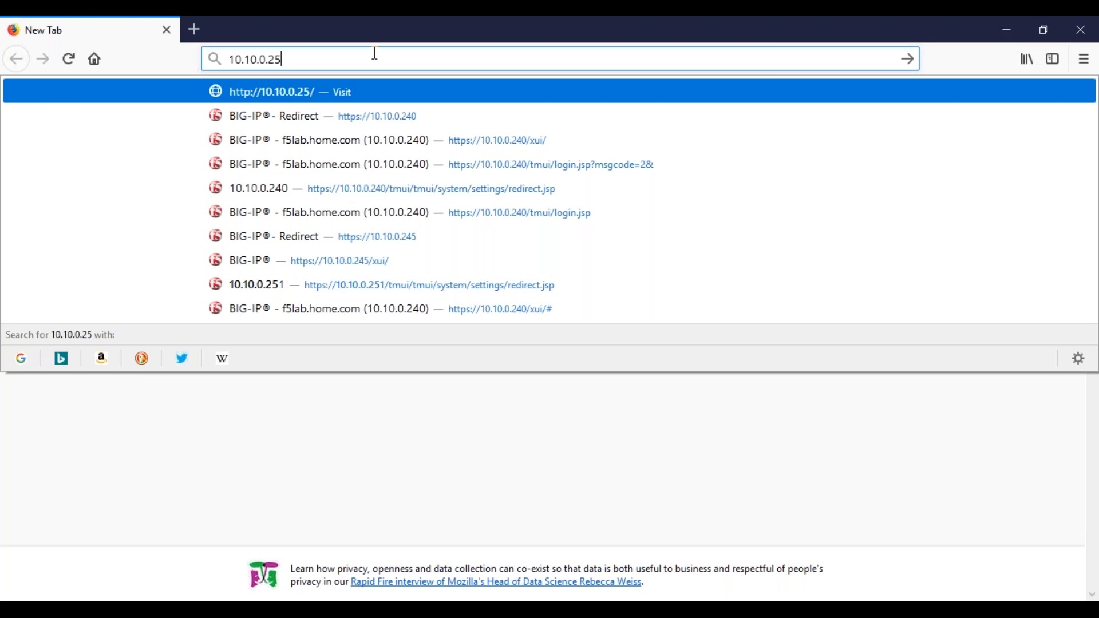
Open the BIG-IP at 10.10.0.251 and set the license activation method to Manual in the Setup Utility
text(1)
key(Return)
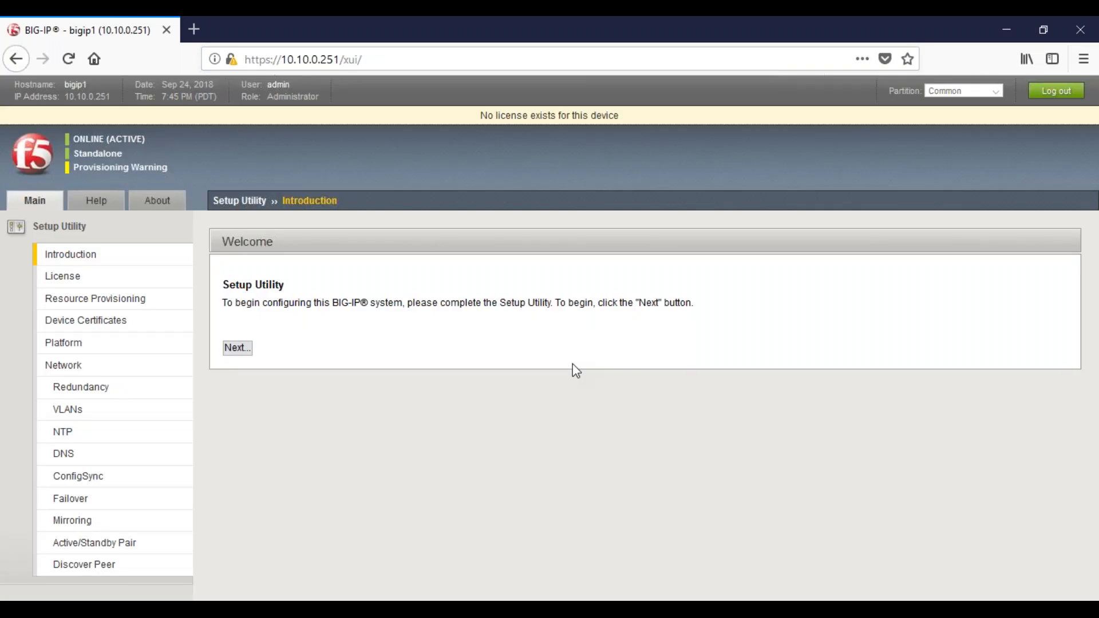
click(239, 350)
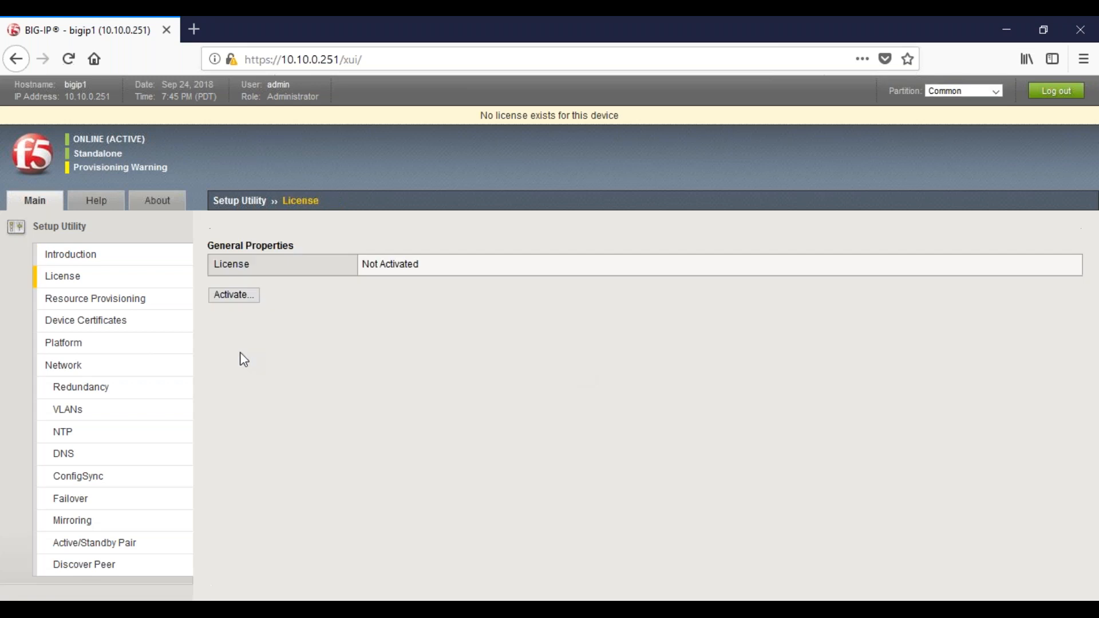
click(243, 303)
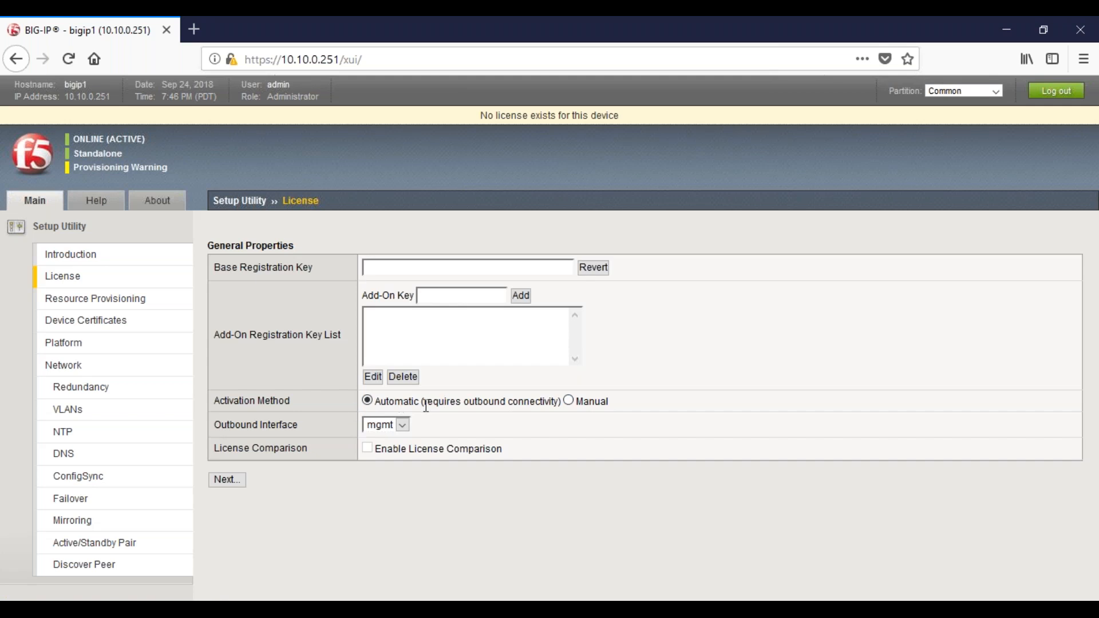
click(569, 401)
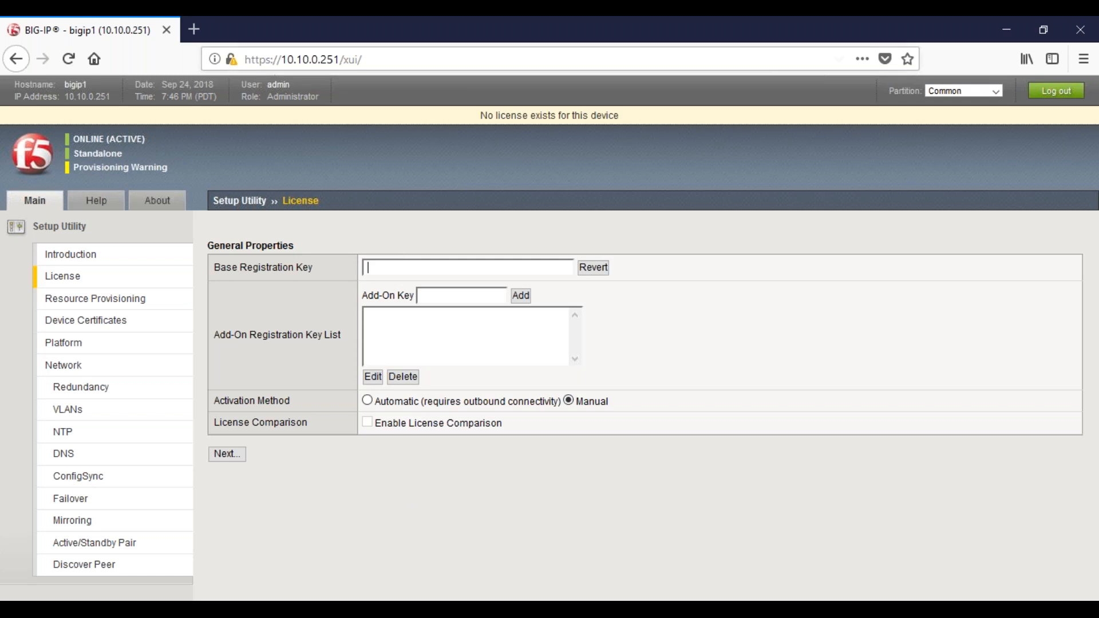
Open the F5 product activation page activate.f5.com/license/dossier.jsp in a new tab and examine the dossier entry options
click(194, 30)
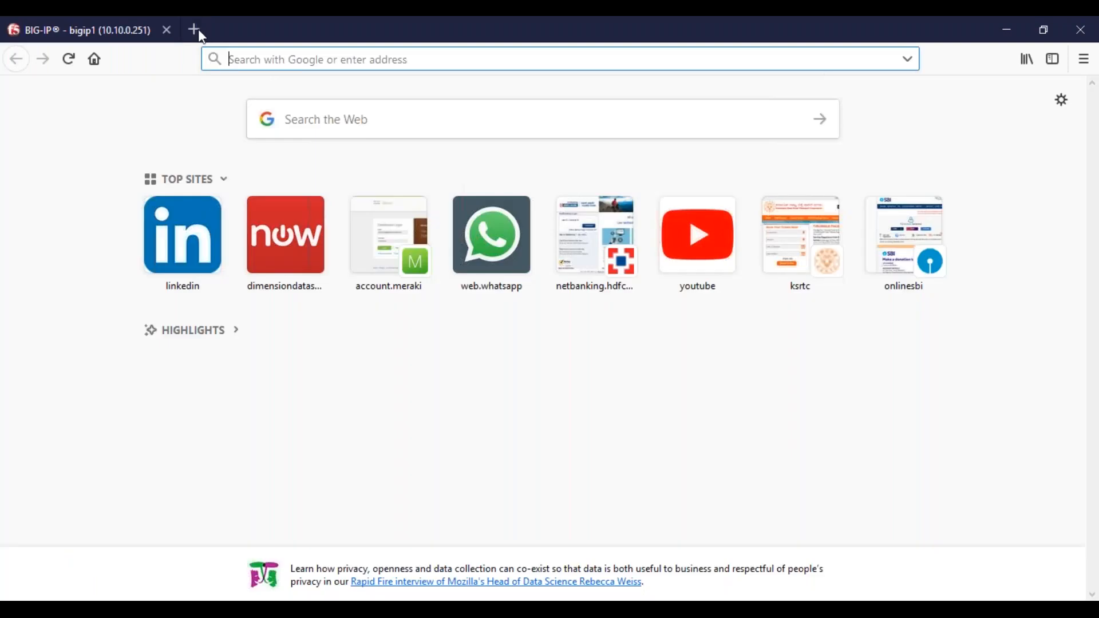
text(act)
key(Down)
key(Return)
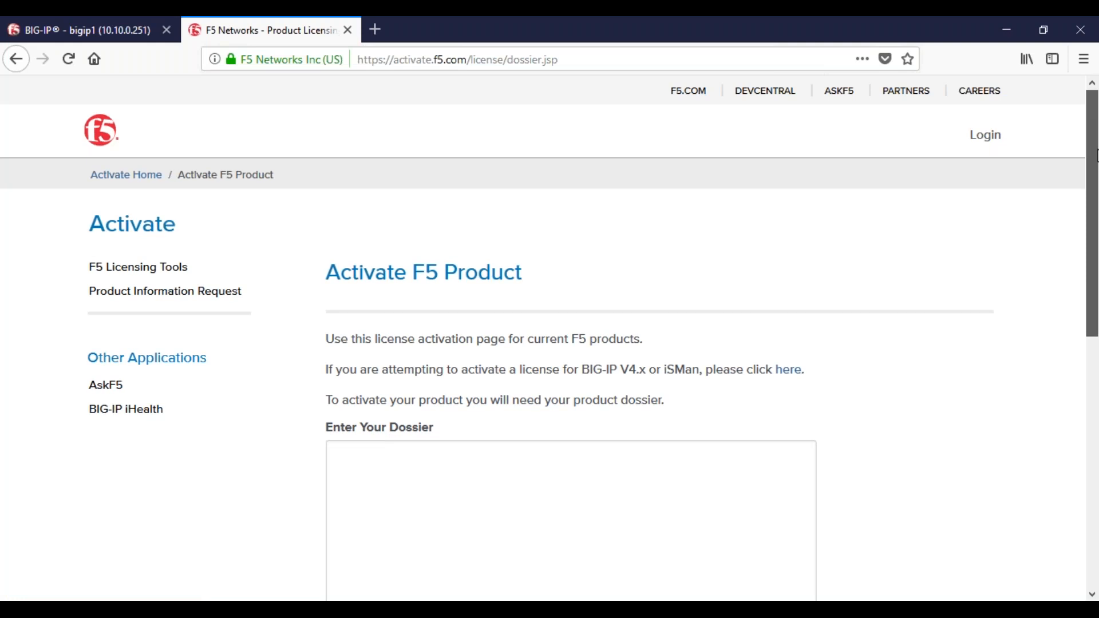
scroll(499, 393, down, 3)
click(499, 393)
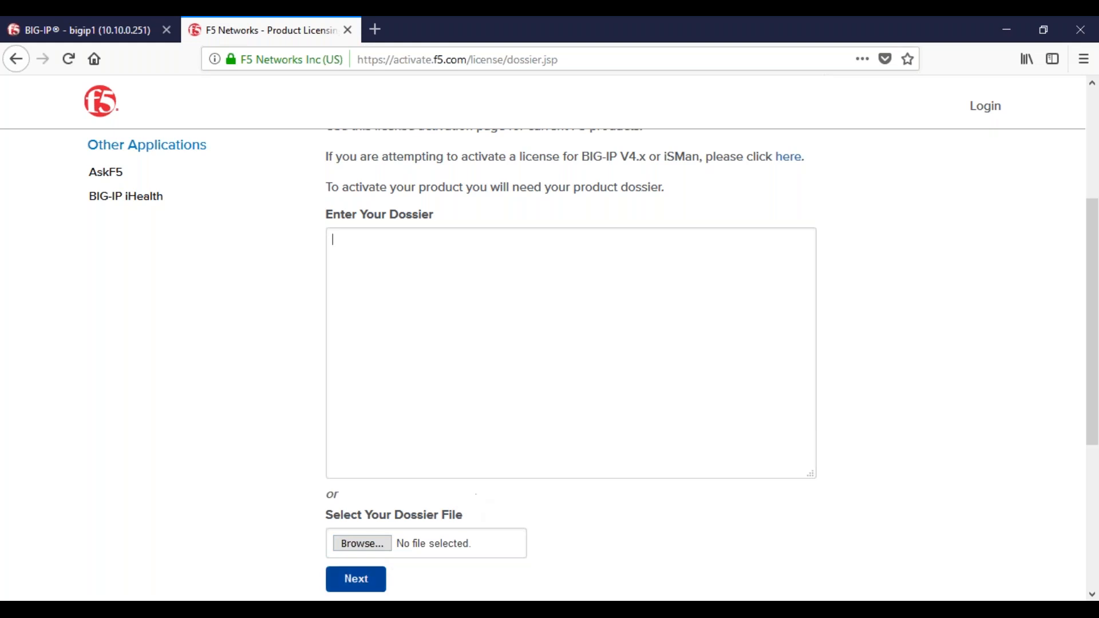
click(576, 466)
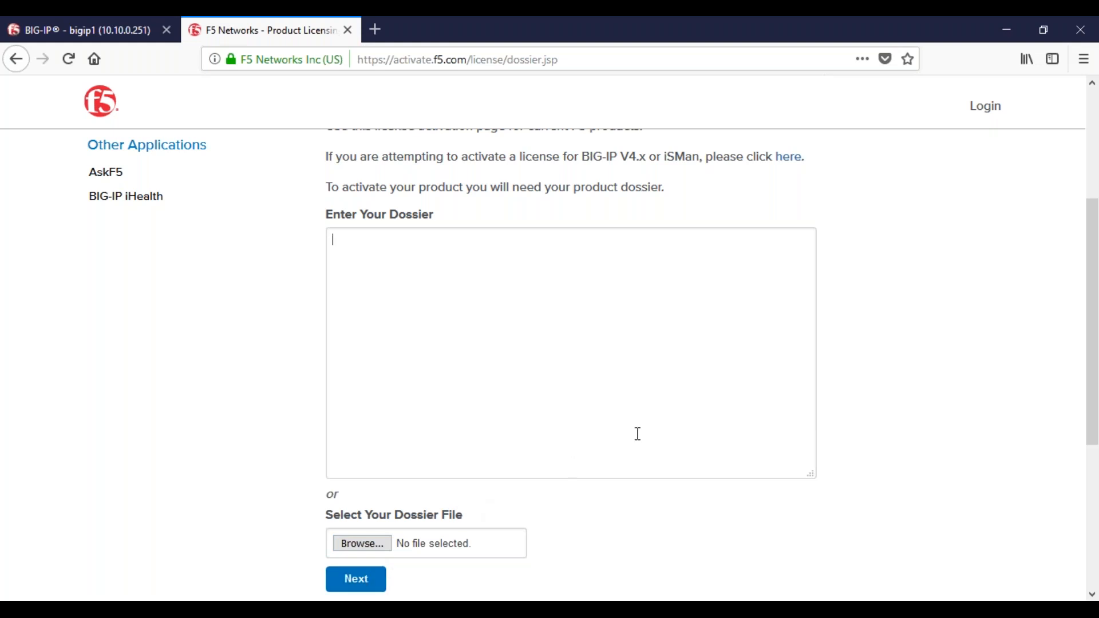
drag(1096, 309, 1094, 334)
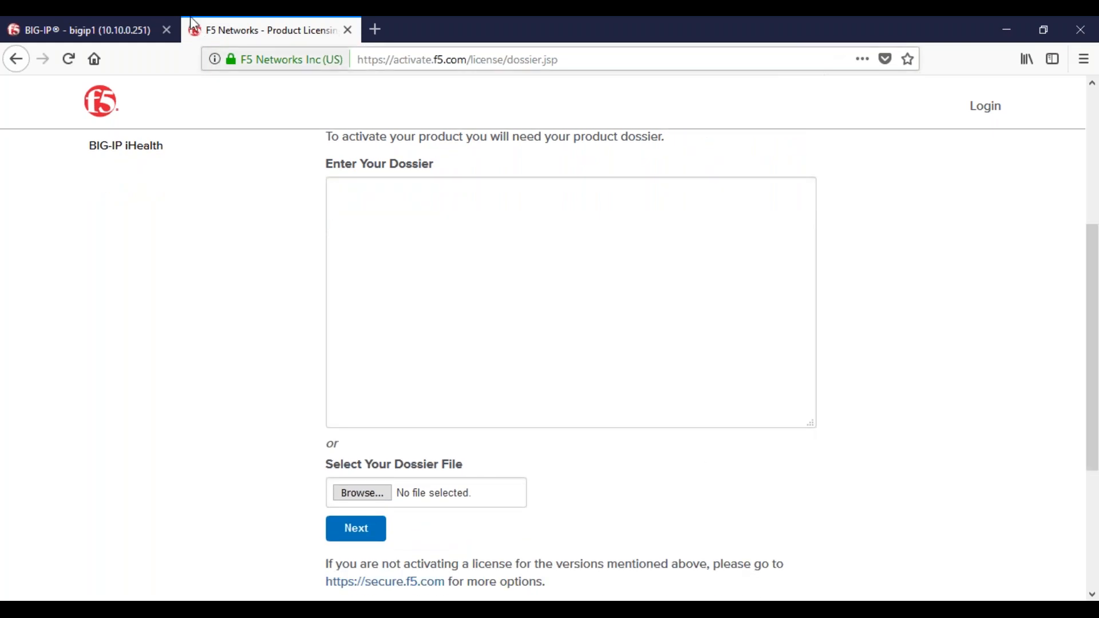
Return to the BIG-IP license page and try to continue the manual activation with an empty base registration key
click(148, 25)
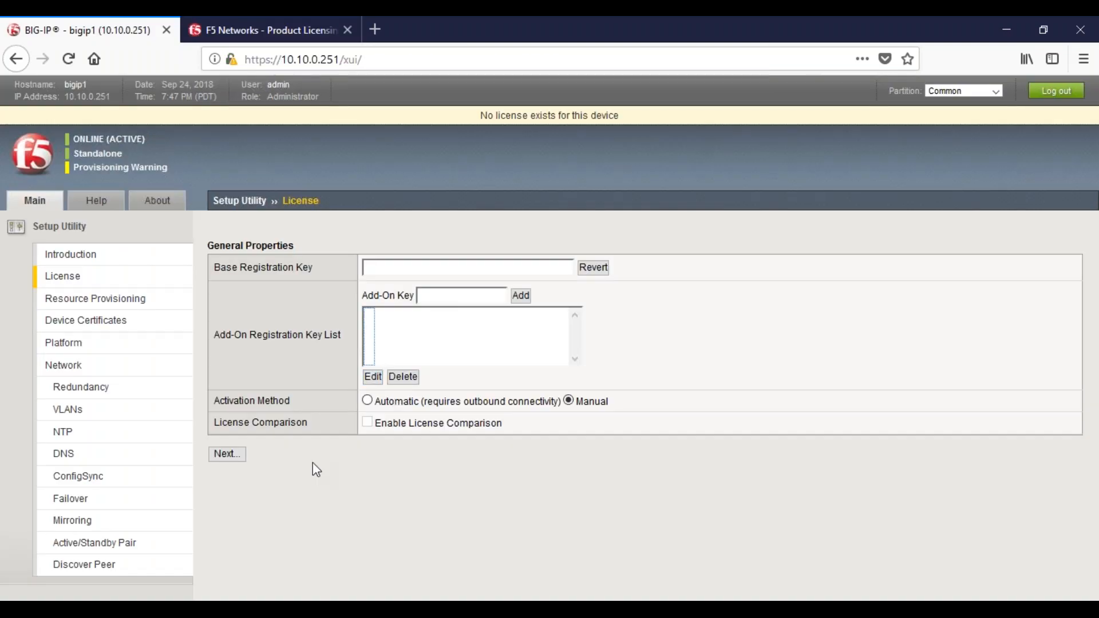
click(224, 460)
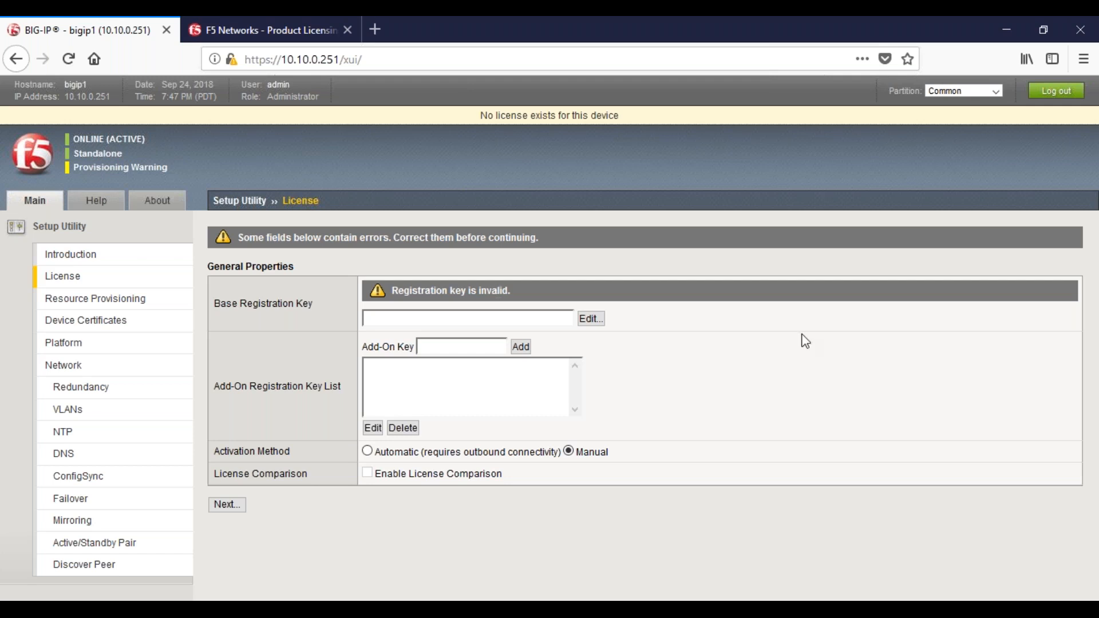
Minimize the browser and handwrite the path "/bigip/" in red on the blank blue desktop
click(998, 33)
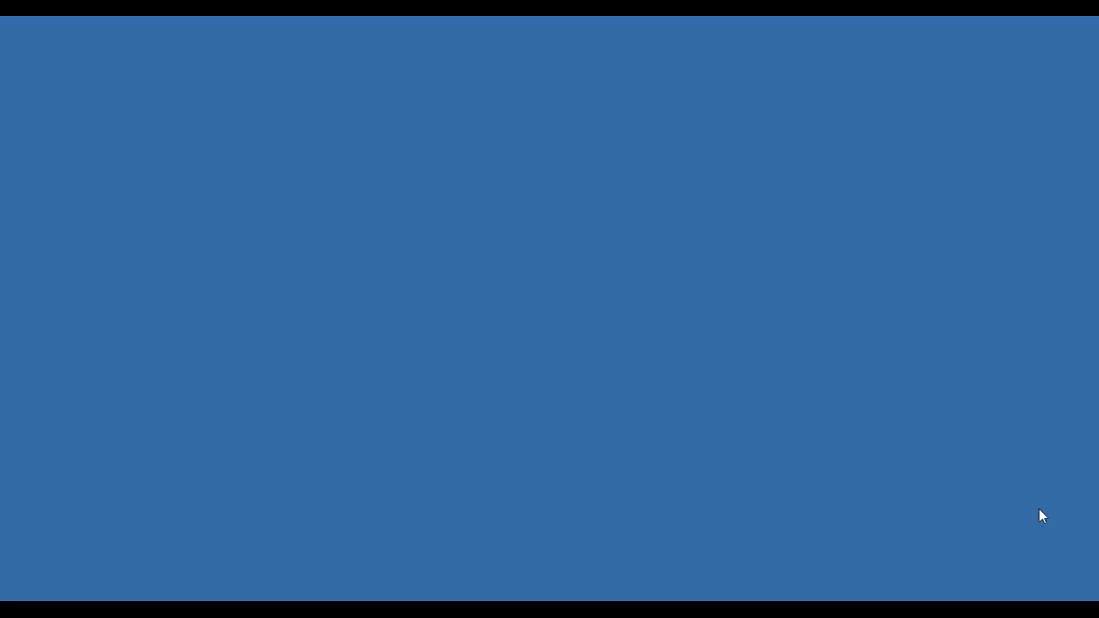
drag(165, 54, 146, 106)
mouse_move(169, 52)
mouse_down()
mouse_move(212, 78)
mouse_move(216, 98)
mouse_up()
click(214, 74)
drag(223, 85, 224, 111)
drag(224, 86, 224, 97)
drag(257, 57, 245, 106)
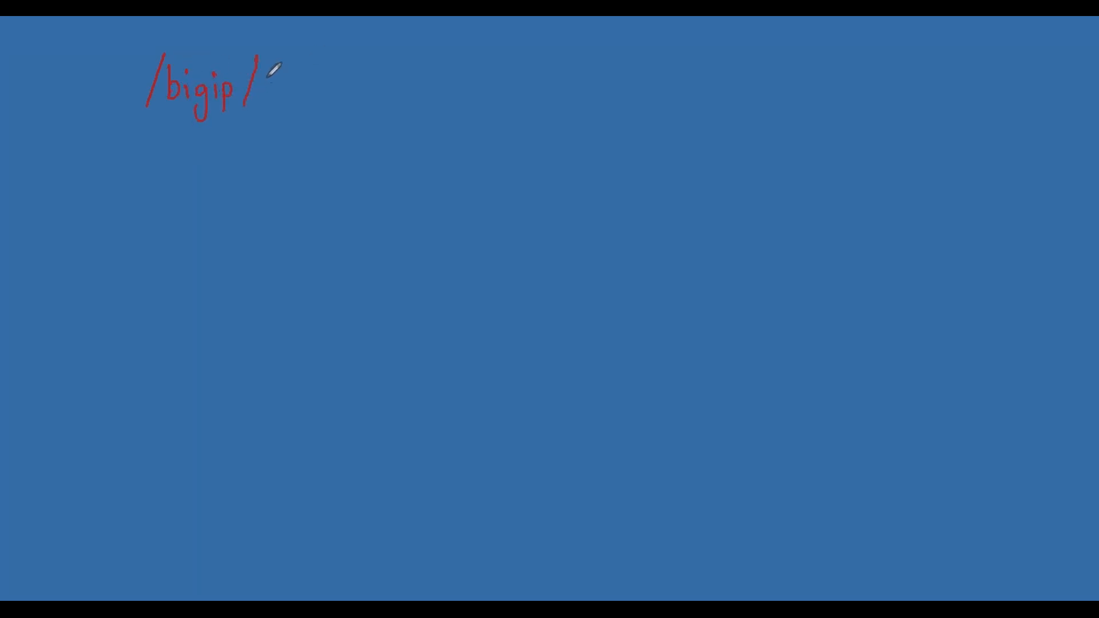
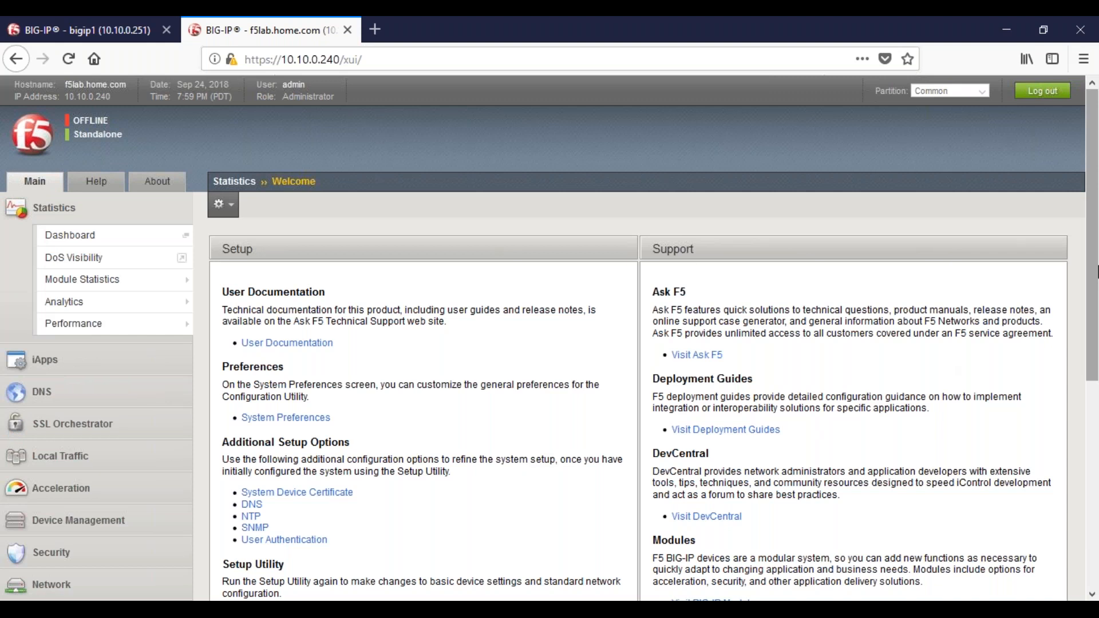
Open the System Platform page and examine its management port, host name, redundant device and user administration settings
scroll(1097, 271, down, 1)
scroll(1097, 214, down, 4)
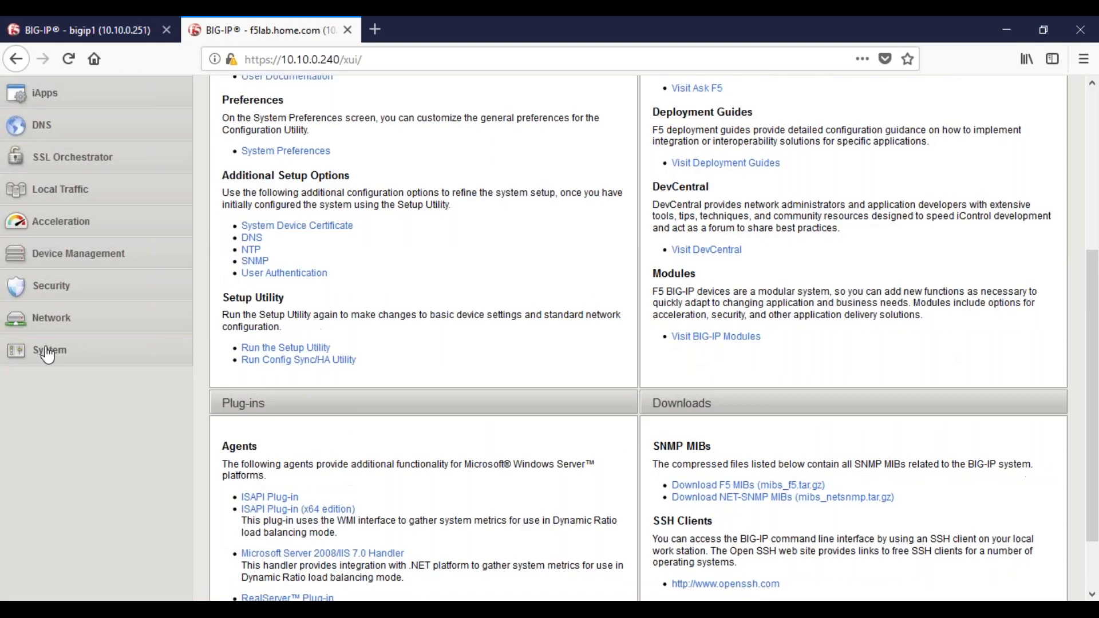
click(48, 354)
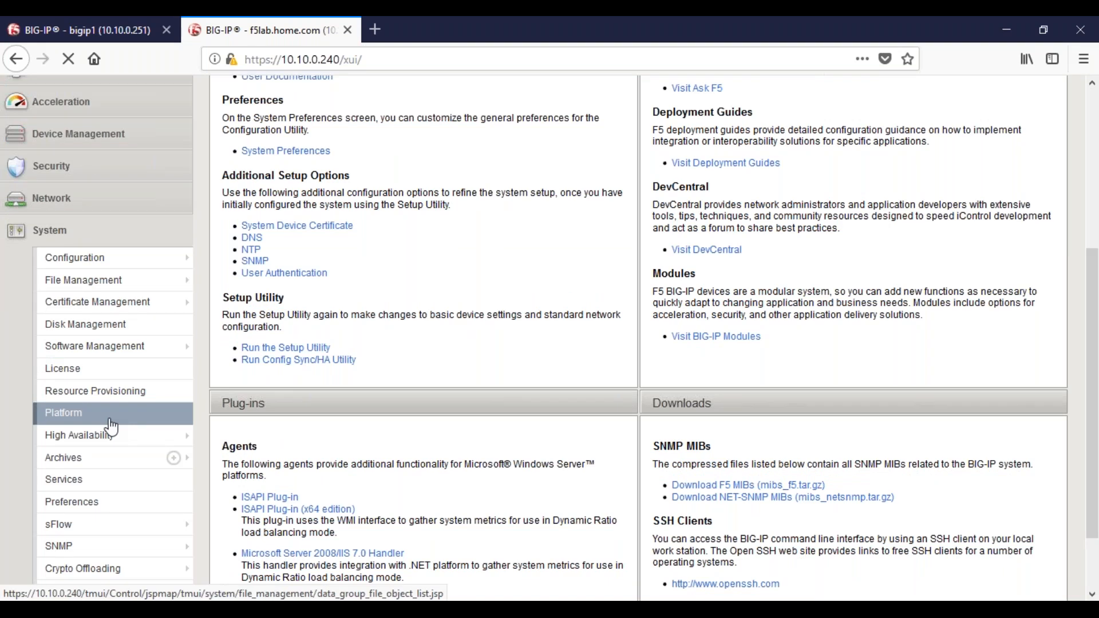
click(110, 420)
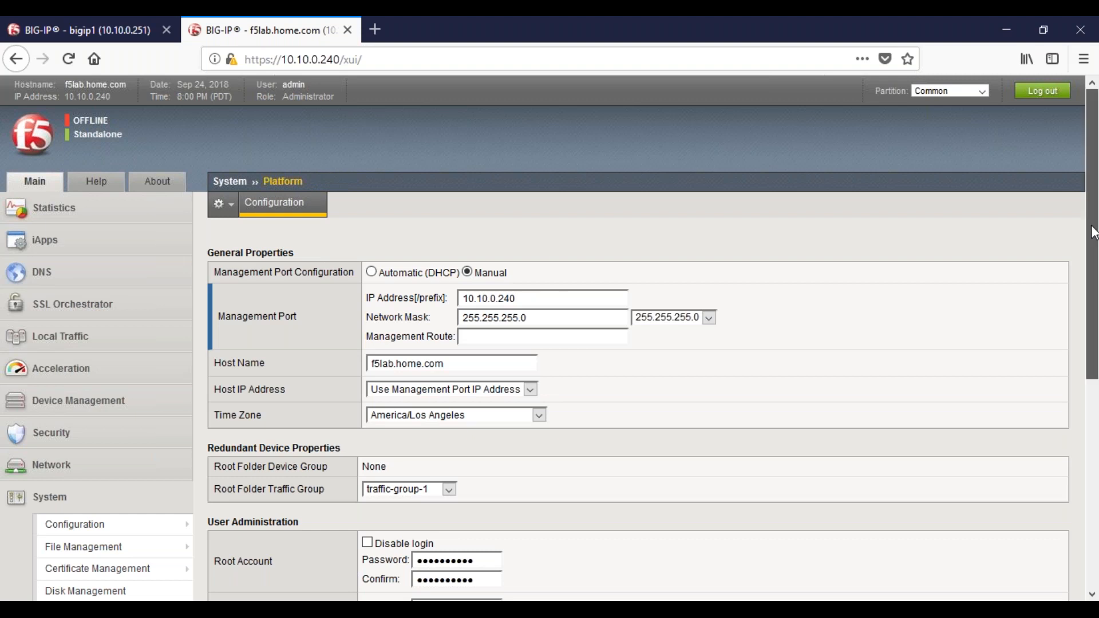
scroll(1093, 231, down, 1)
scroll(1093, 232, down, 3)
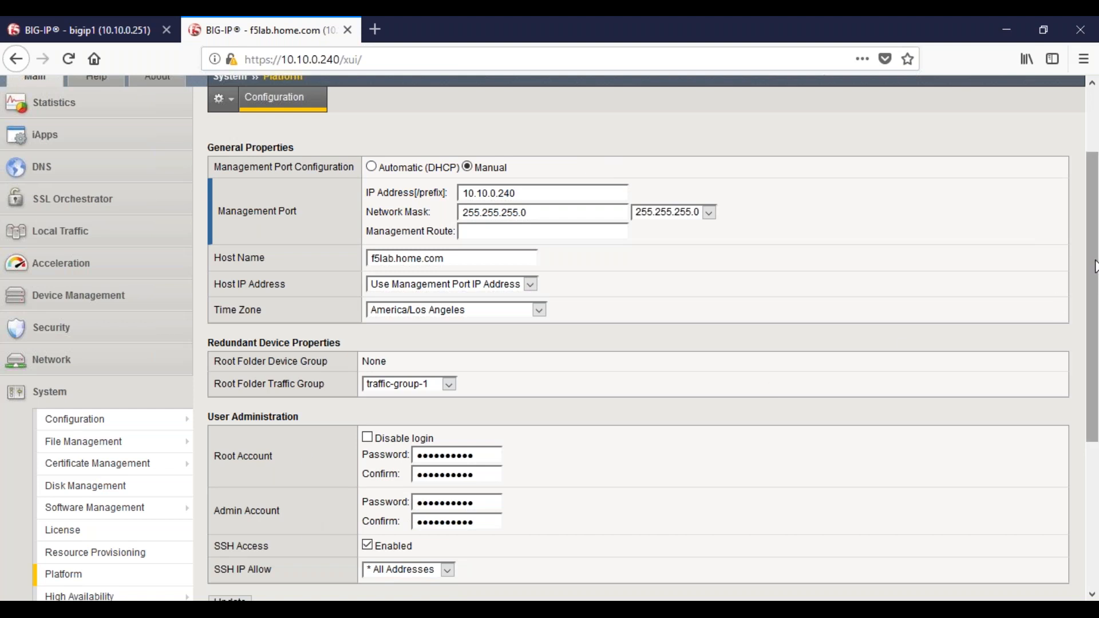
scroll(1094, 315, down, 3)
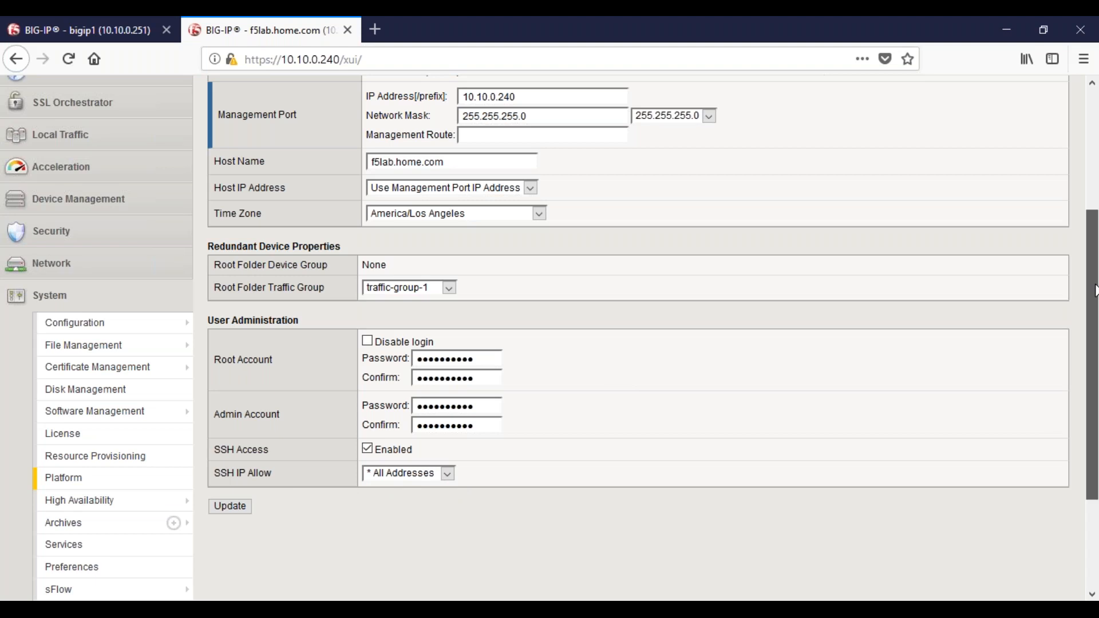
drag(1094, 290, 1096, 189)
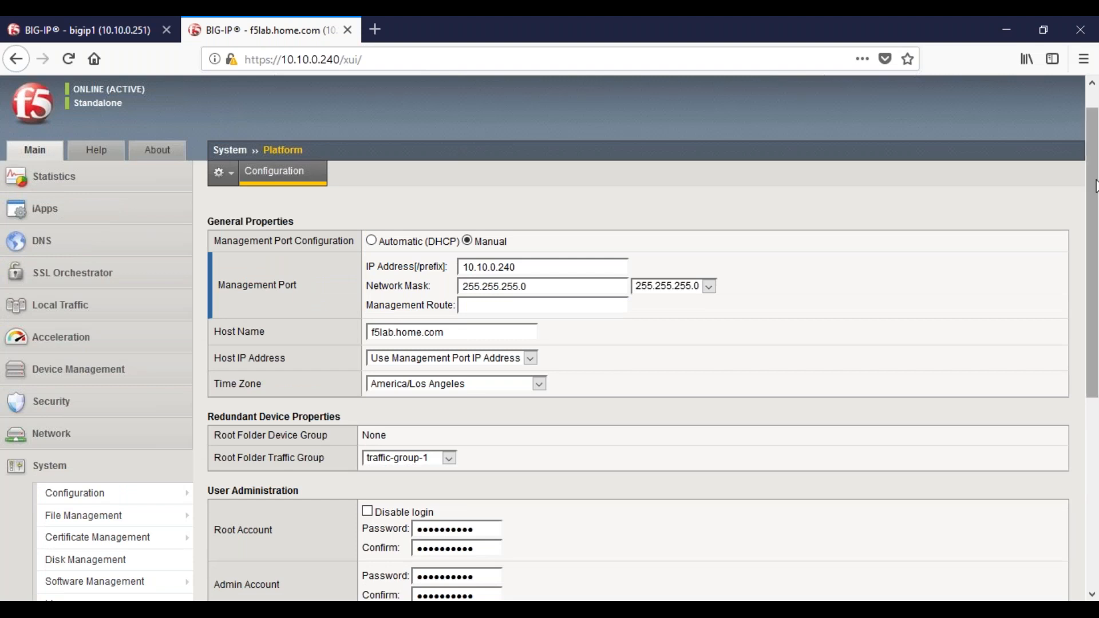
drag(1094, 186, 1095, 287)
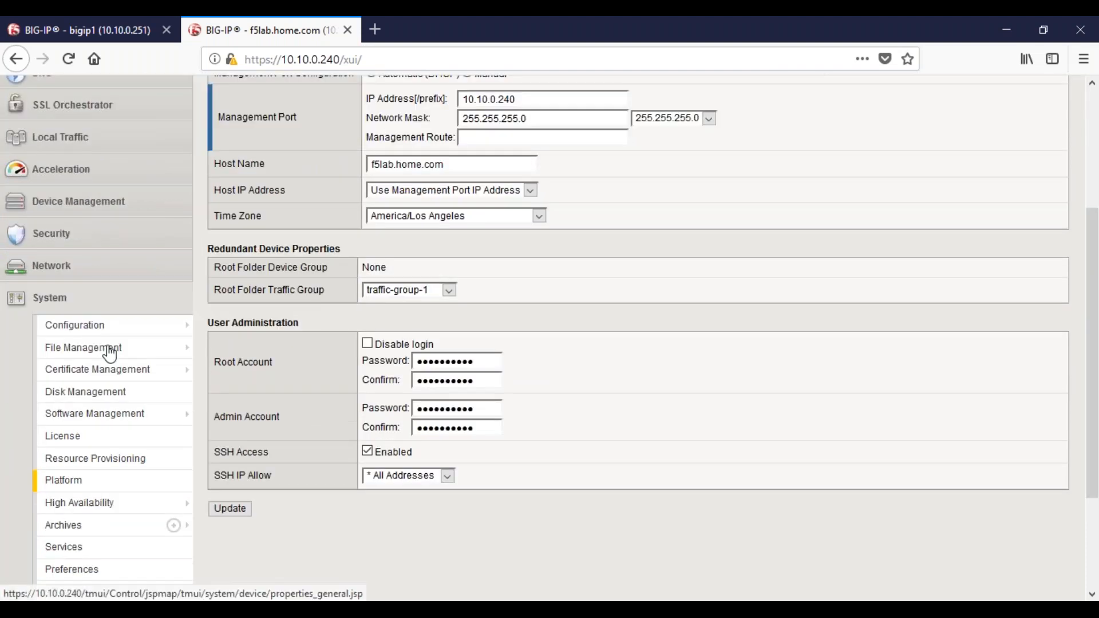
Open the Resource Provisioning page and examine the License Status and Provisioning settings of the modules
click(97, 468)
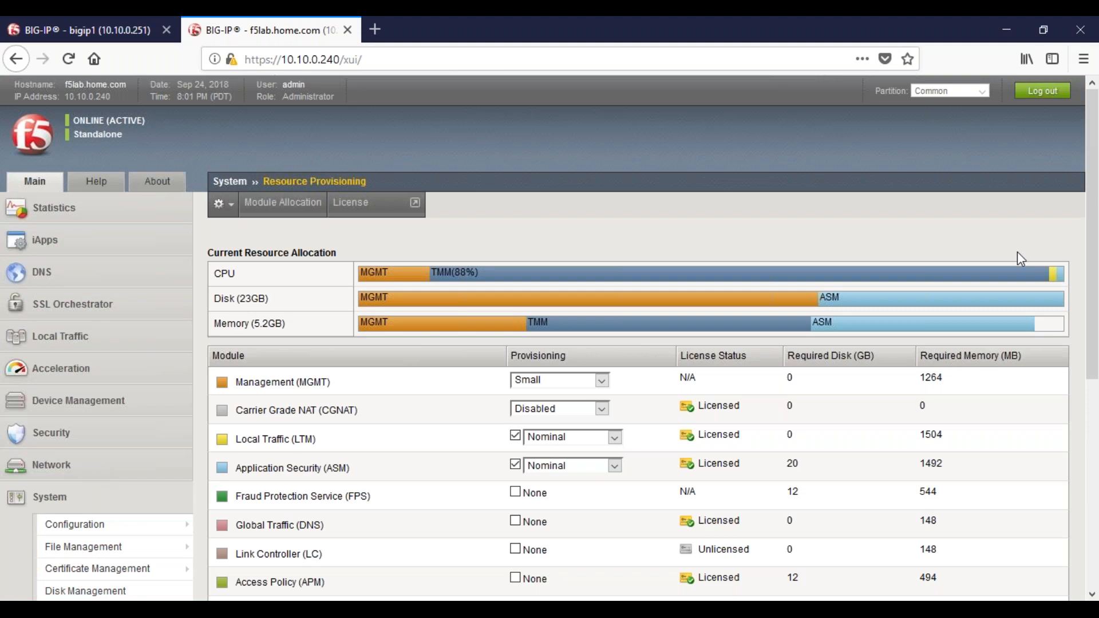
drag(1096, 216, 1095, 339)
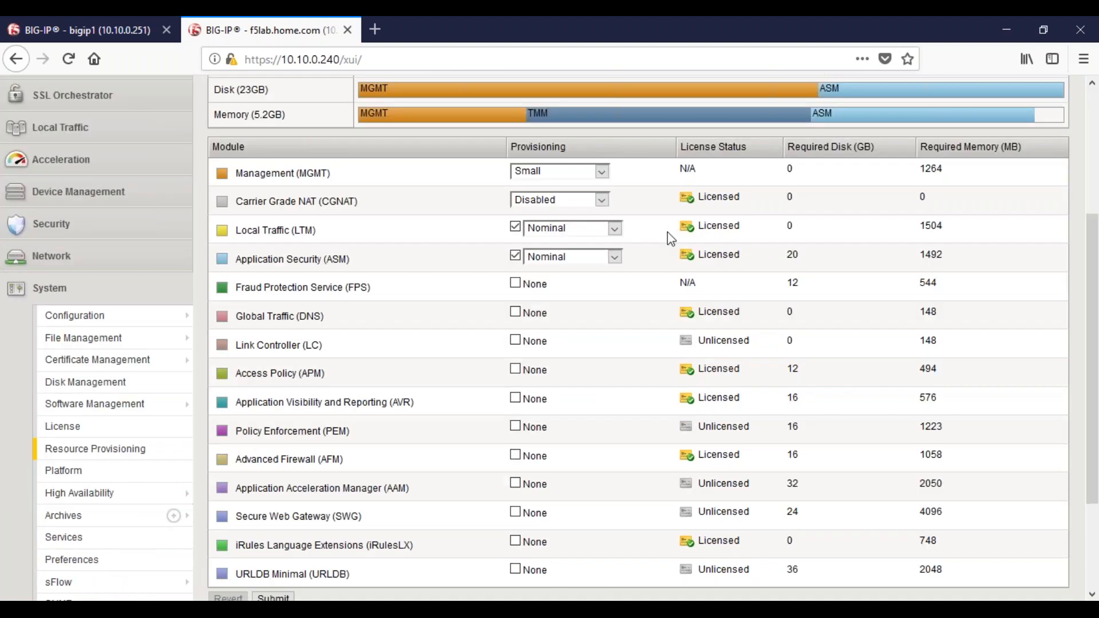
drag(678, 143, 750, 149)
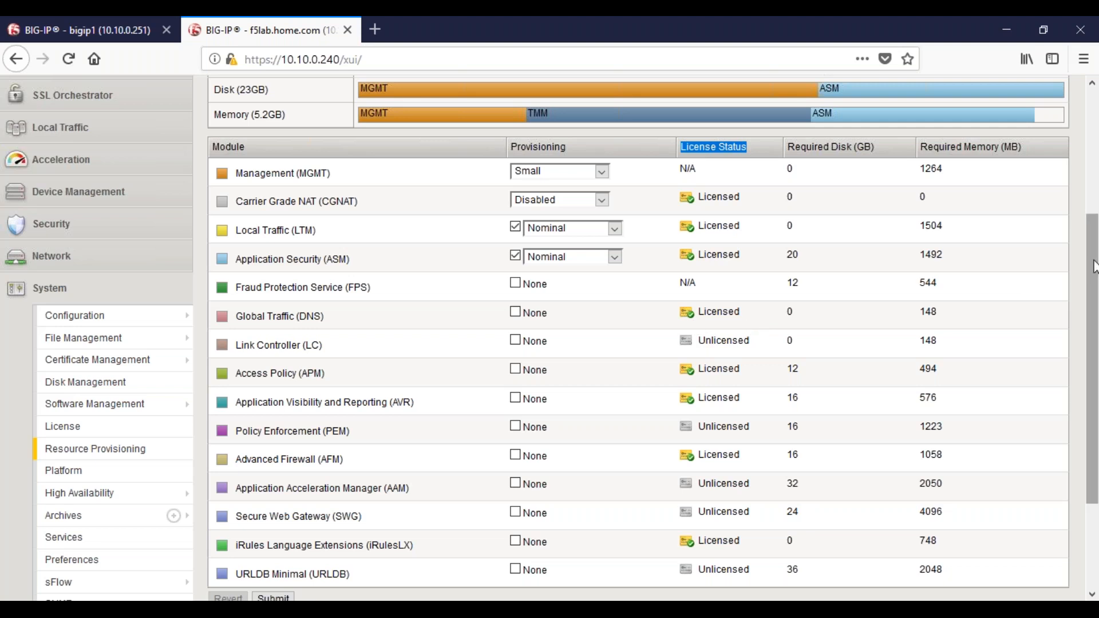
drag(1096, 273, 1095, 303)
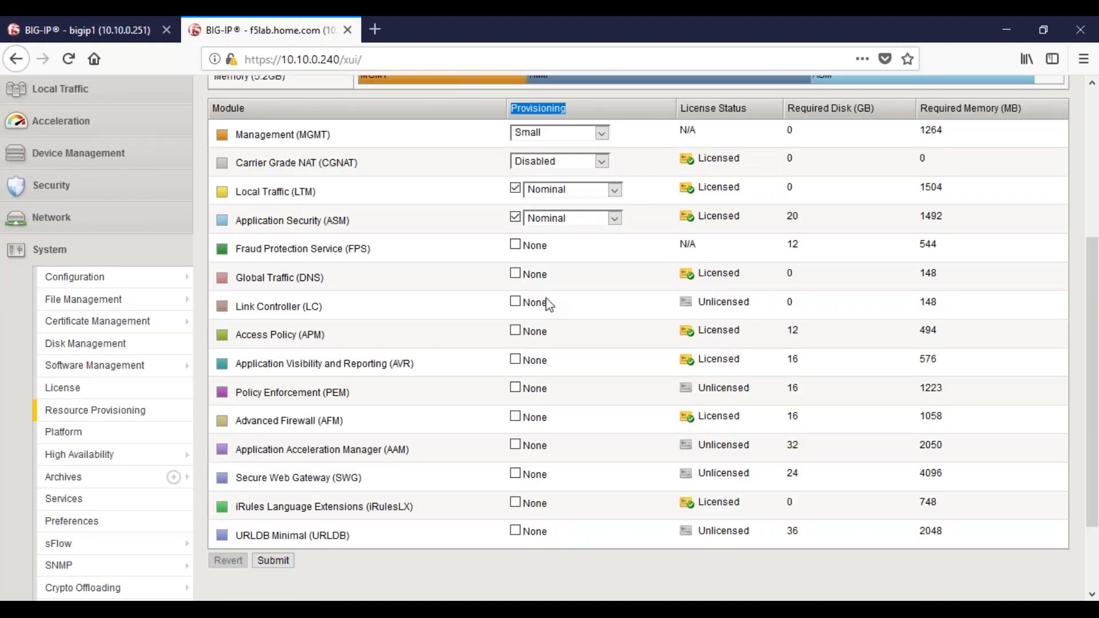
drag(555, 307, 519, 305)
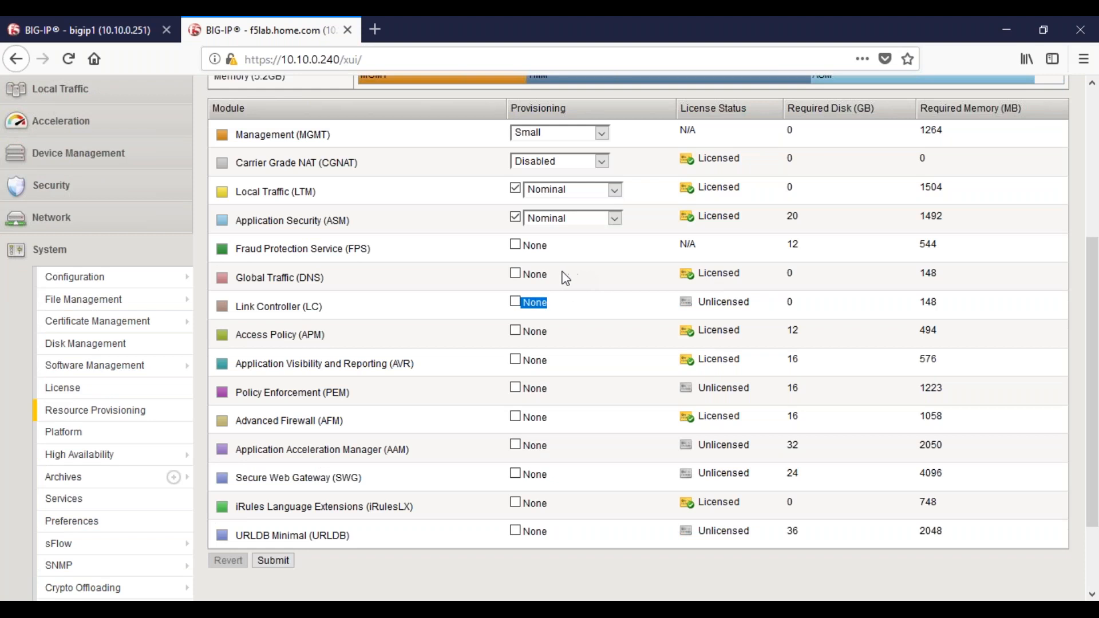
drag(562, 275, 519, 276)
Try provisioning Access Policy (APM) at the Nominal level and view the other provisioning levels on offer
click(515, 331)
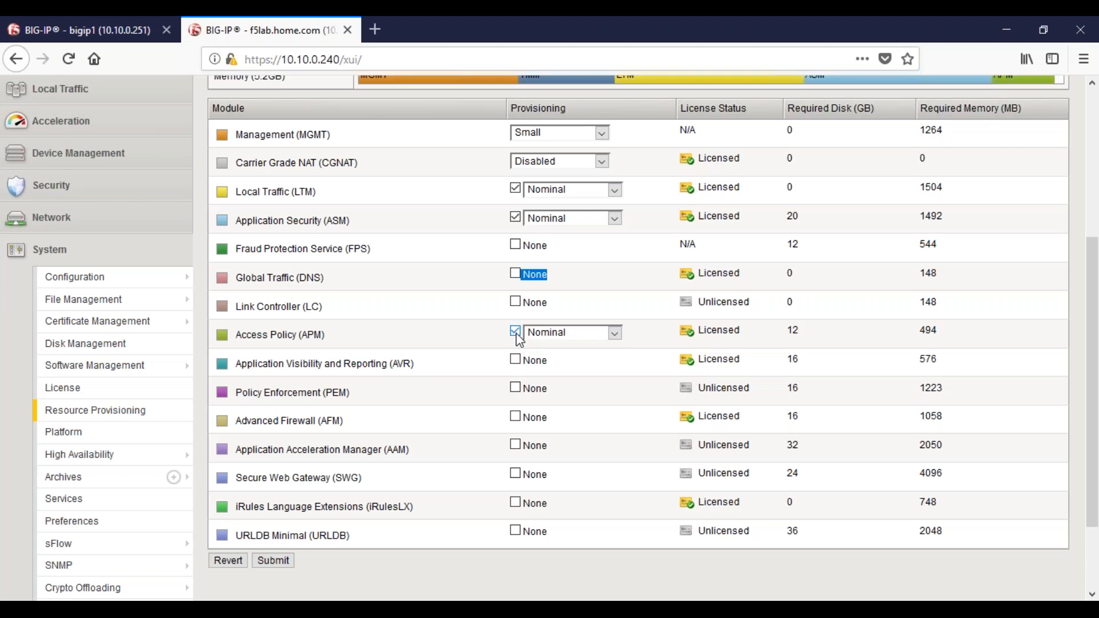
click(614, 334)
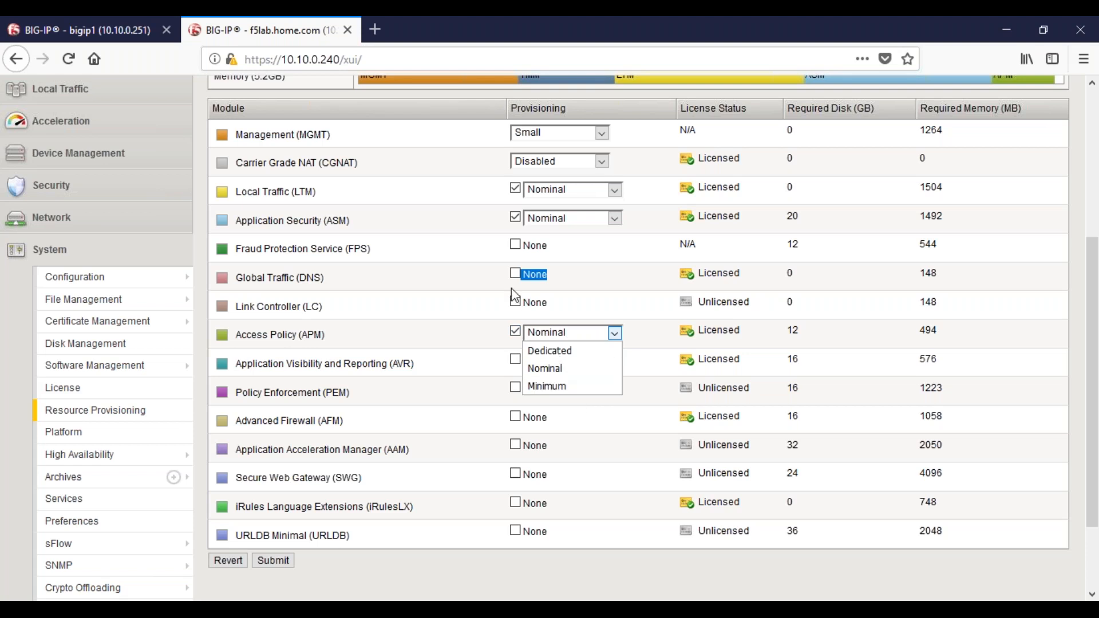
click(516, 334)
click(515, 333)
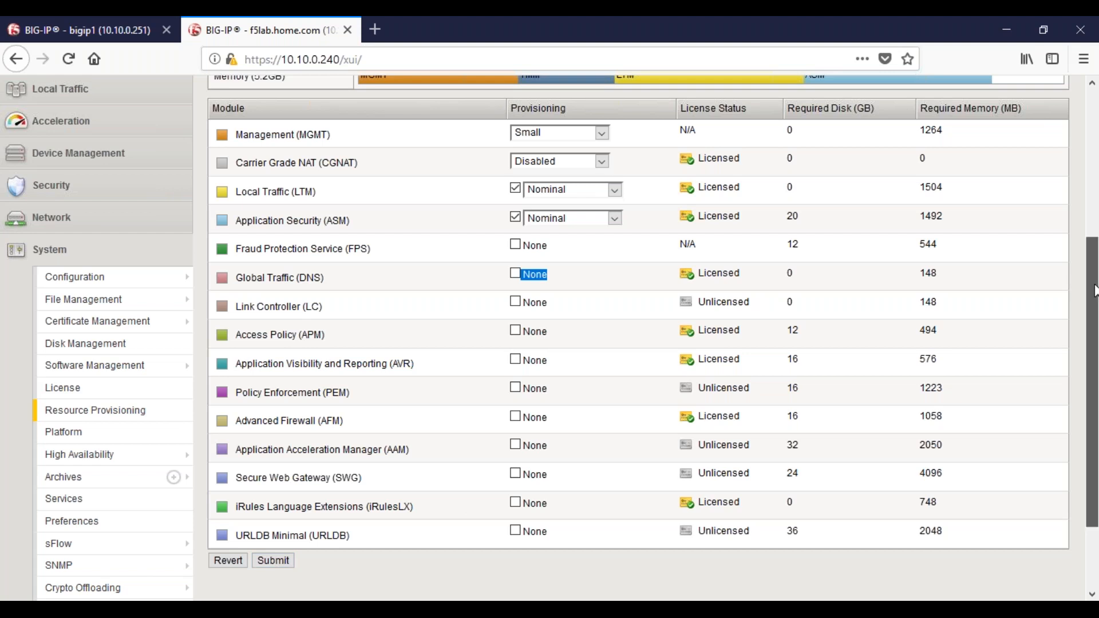
Review the modified CPU, disk and memory allocation chart and the module list on the Resource Provisioning page
scroll(1093, 291, up, 1)
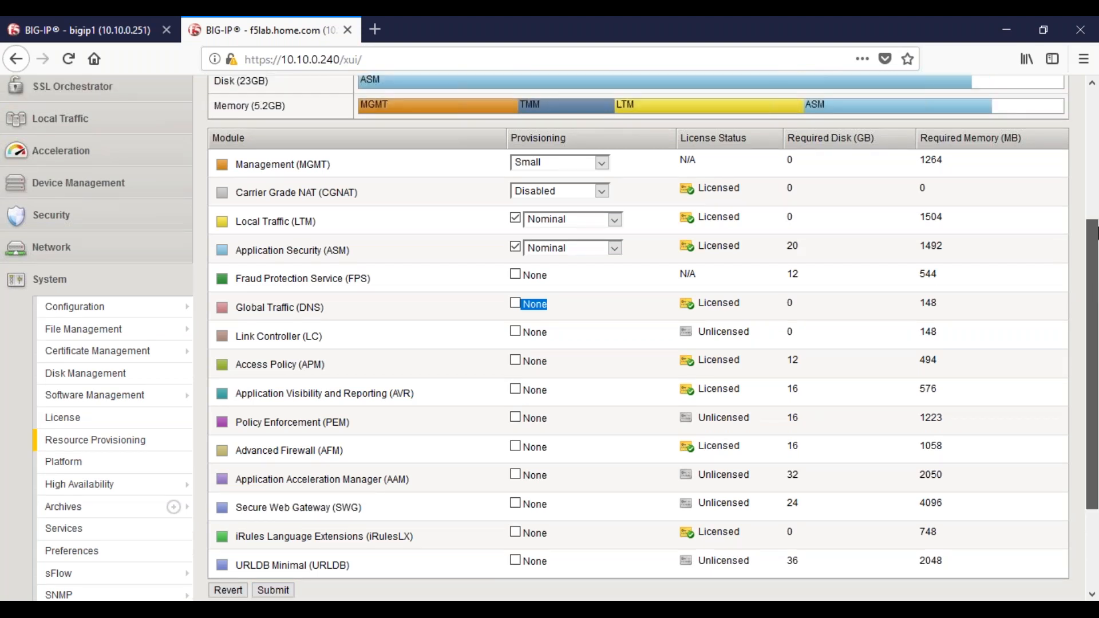
scroll(1097, 232, up, 3)
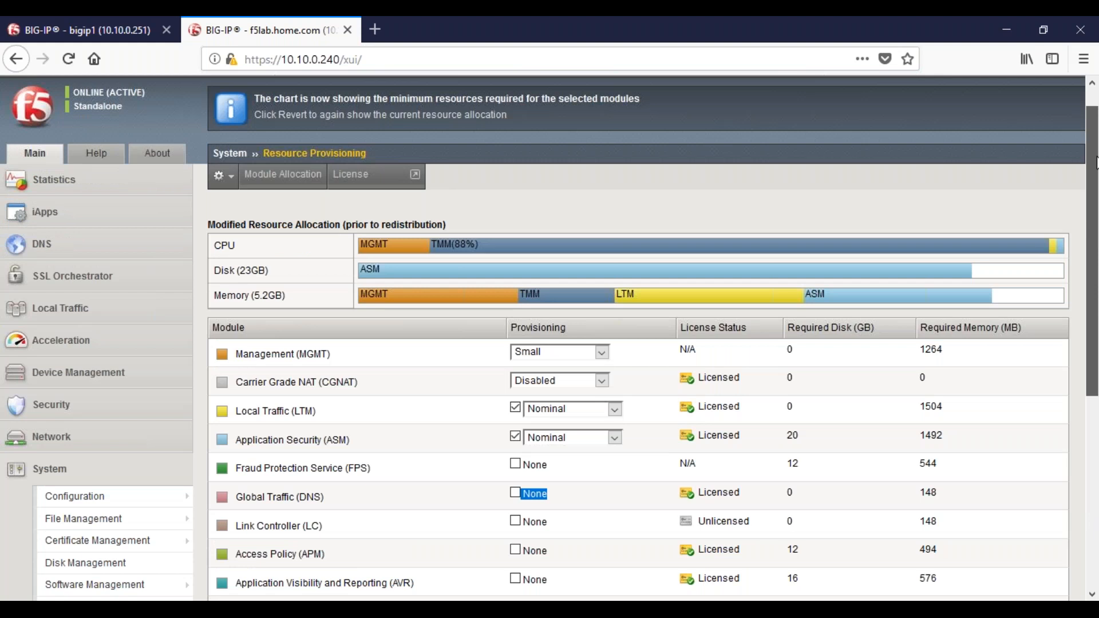
scroll(1096, 163, up, 1)
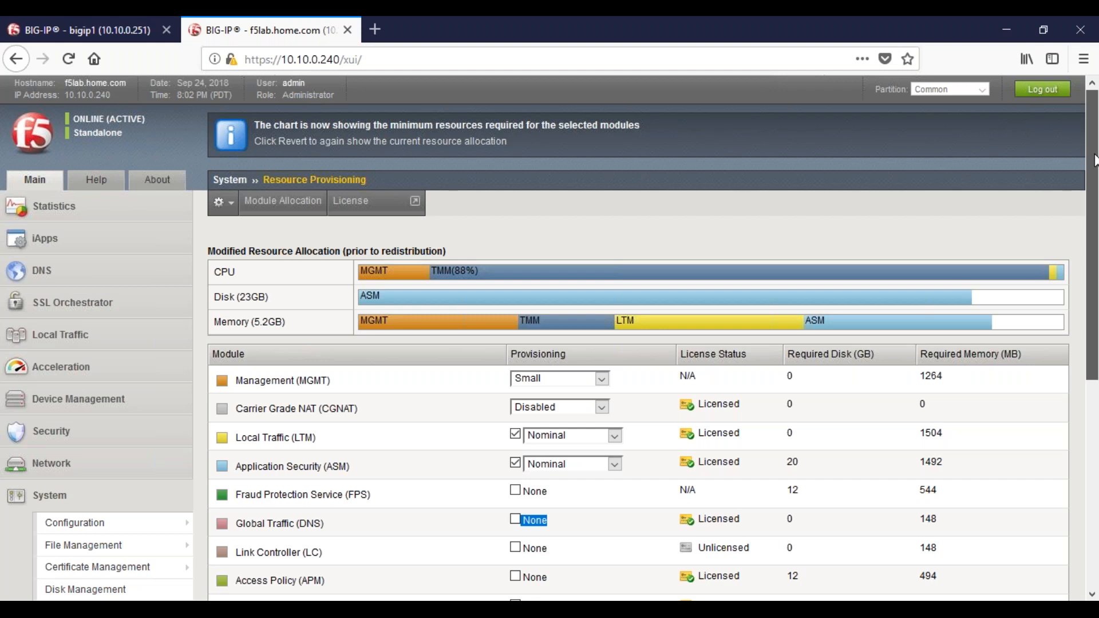
drag(1094, 160, 1096, 333)
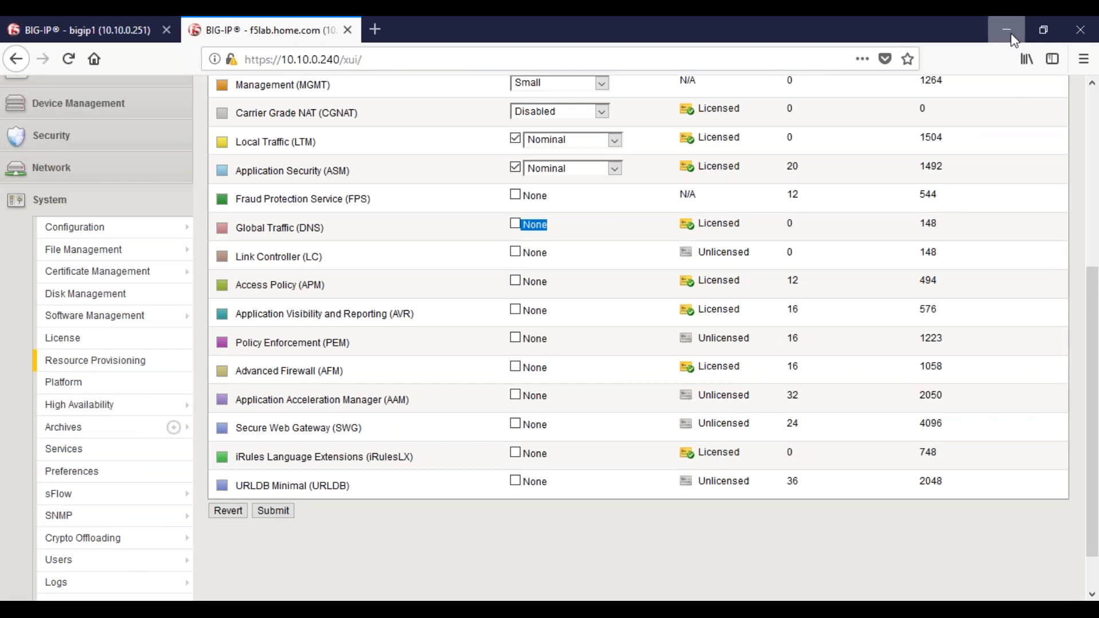
Minimize the browser and handwrite the underlined heading "Network Components" in red on the blank blue desktop
click(1007, 30)
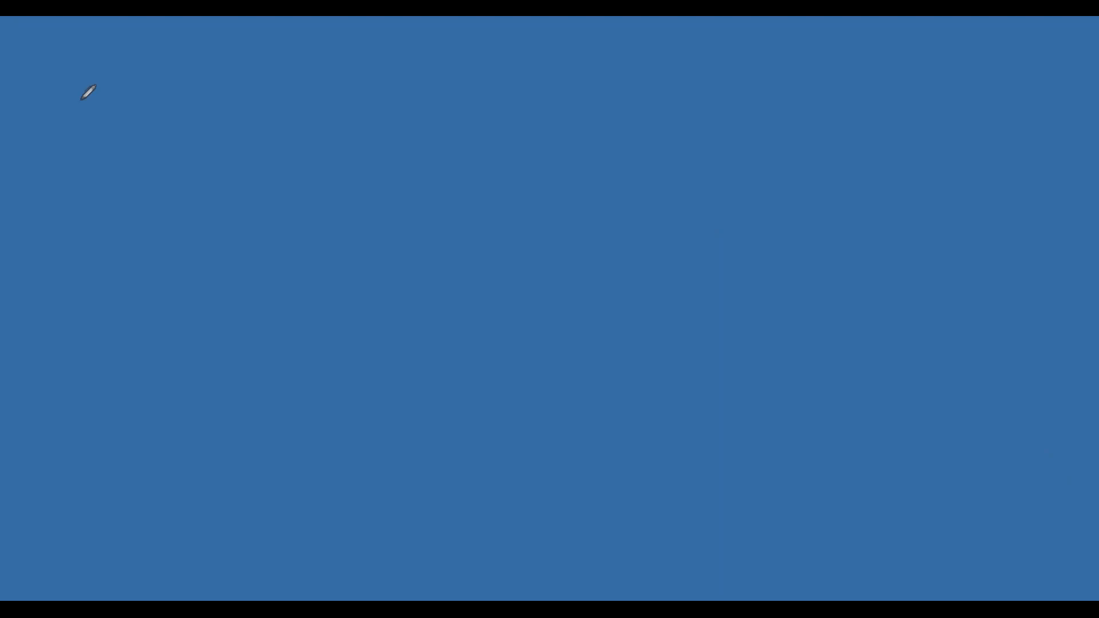
mouse_move(70, 93)
mouse_down()
mouse_move(90, 57)
mouse_move(111, 83)
mouse_move(178, 70)
mouse_move(190, 92)
mouse_up()
drag(248, 64, 252, 91)
mouse_move(261, 76)
mouse_down()
mouse_move(314, 88)
mouse_move(400, 68)
mouse_move(425, 88)
mouse_up()
drag(30, 115, 467, 114)
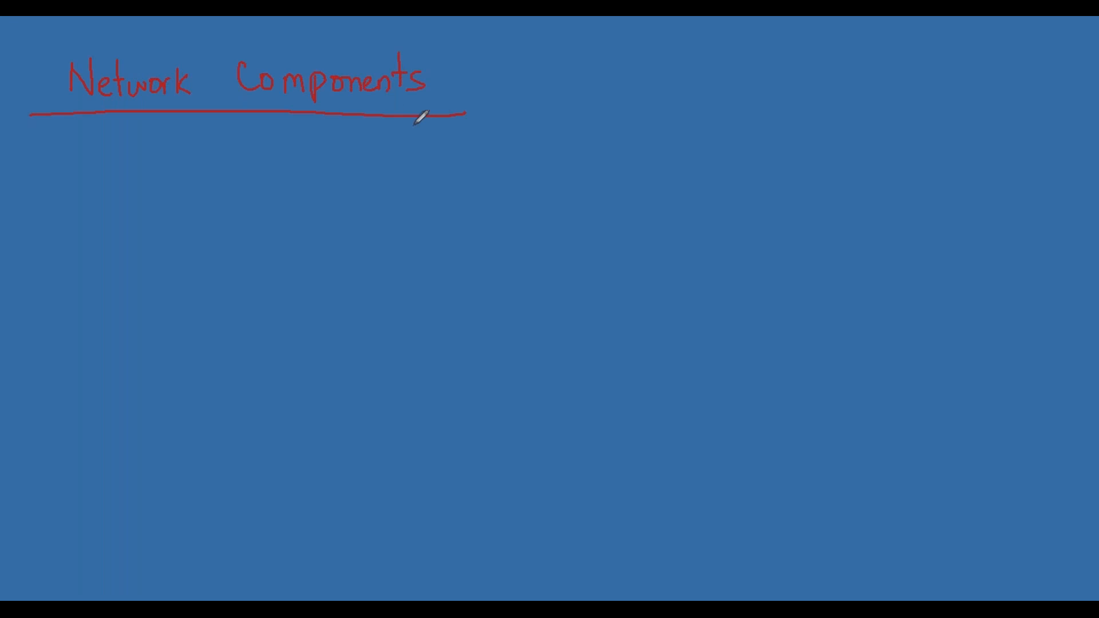
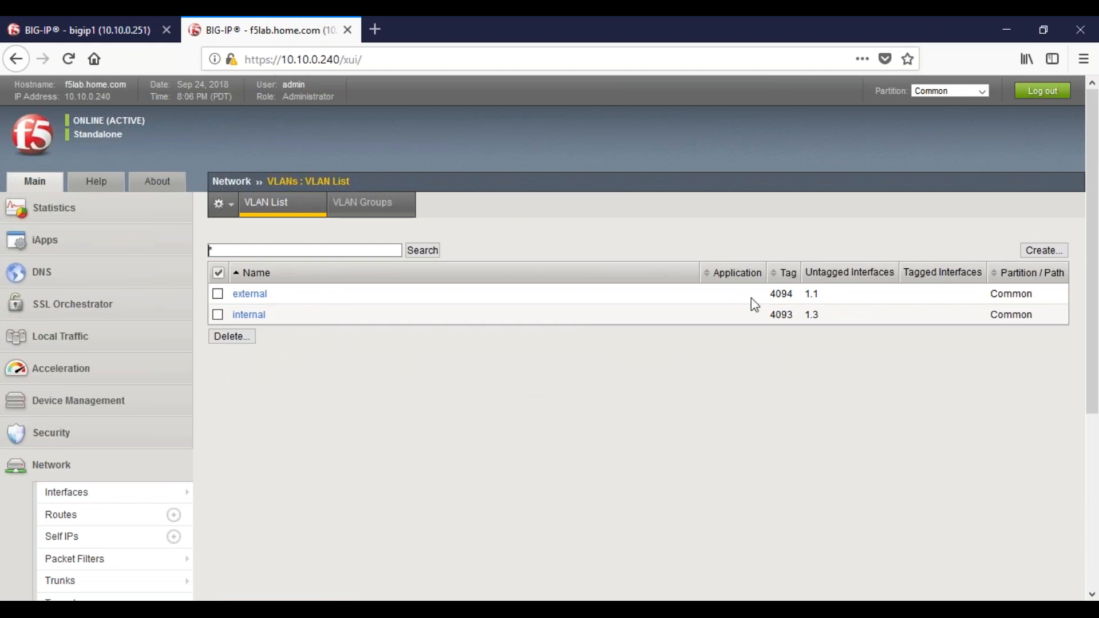
Open a new VLAN form and review its tagging choices along with the resources, configuration and sFlow settings
click(1043, 252)
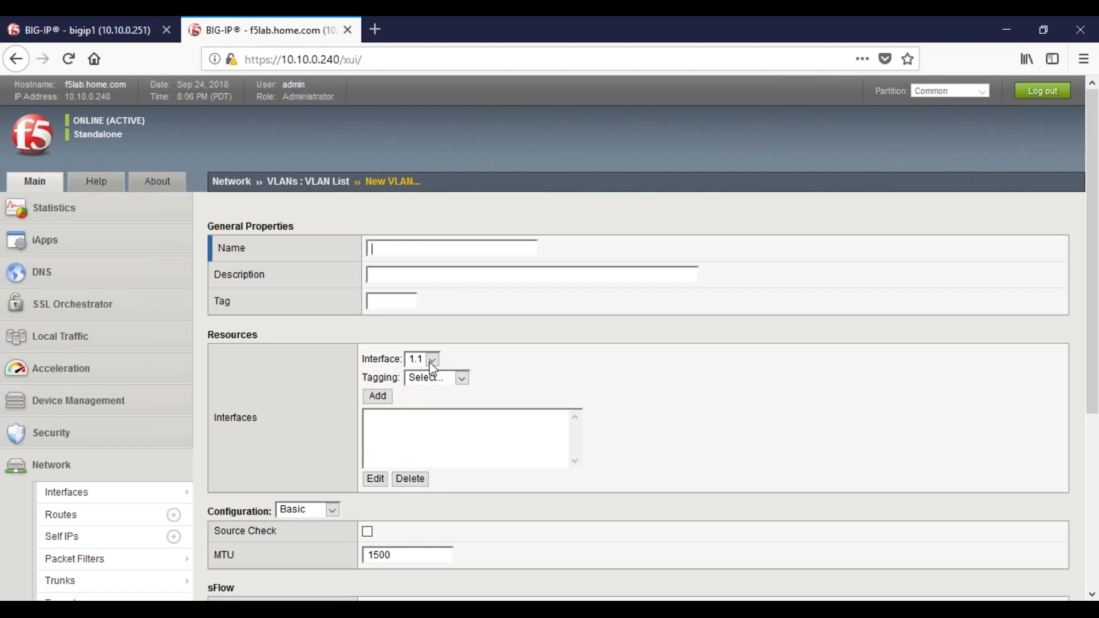
click(452, 379)
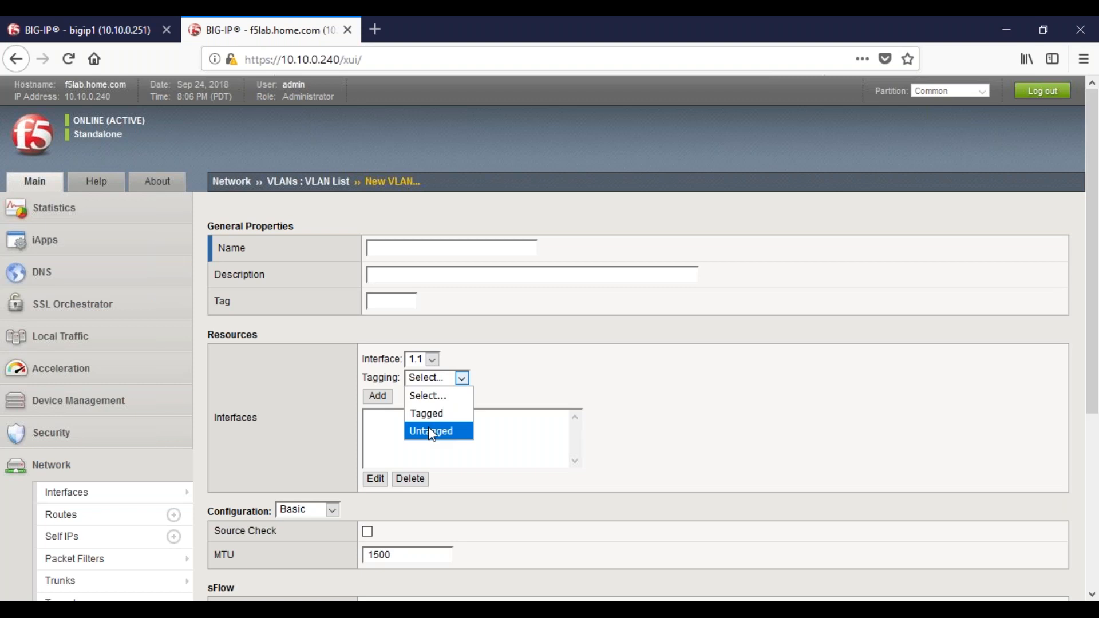
click(842, 356)
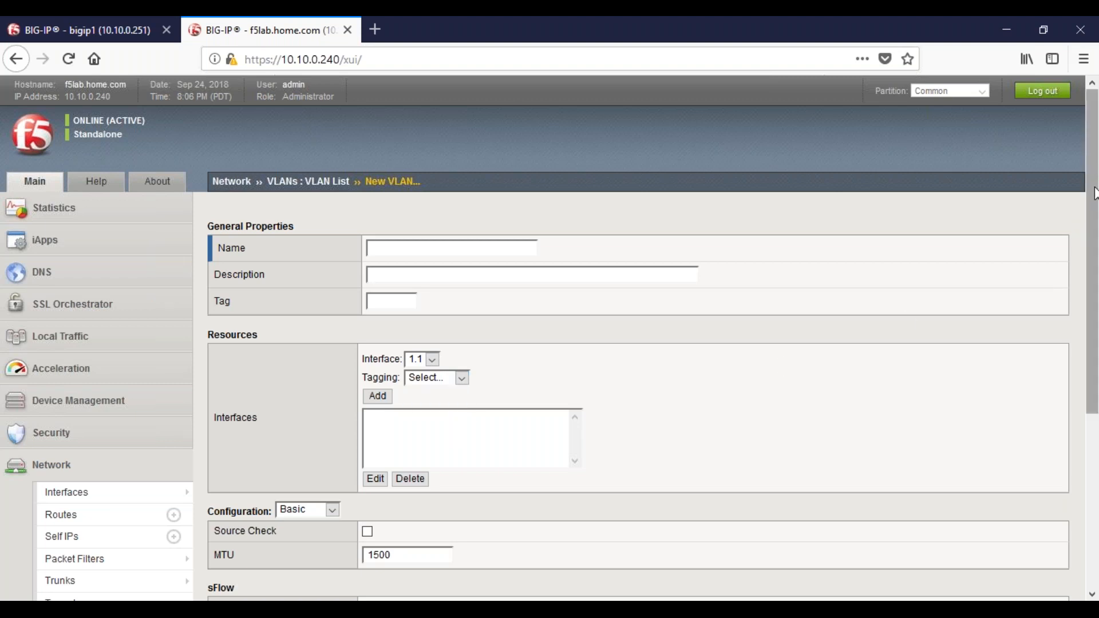
scroll(480, 540, down, 2)
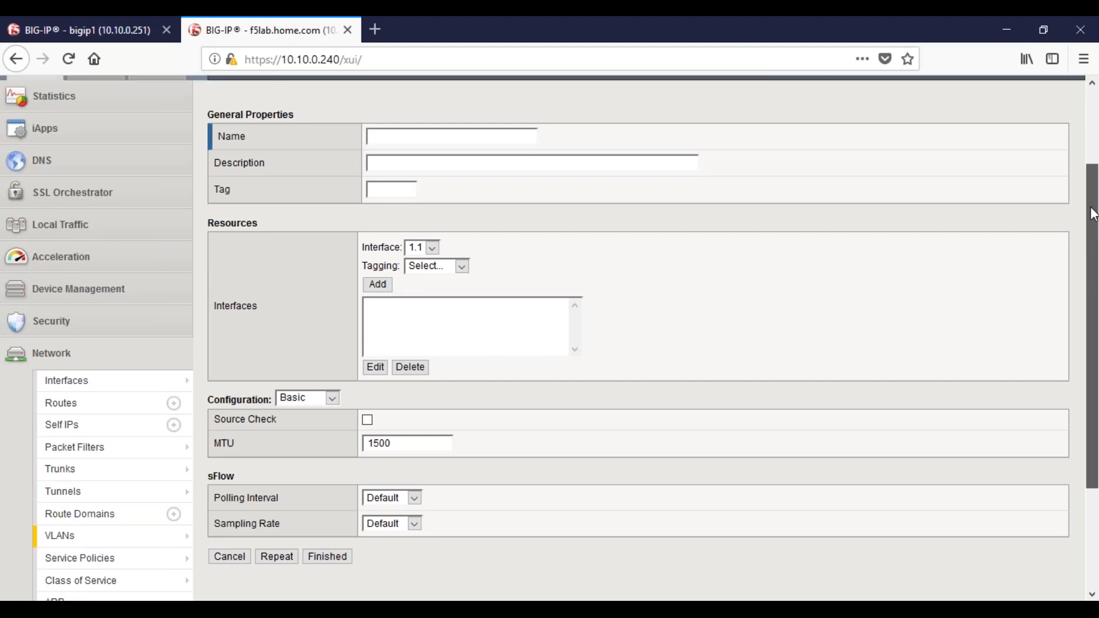
drag(1092, 227, 748, 164)
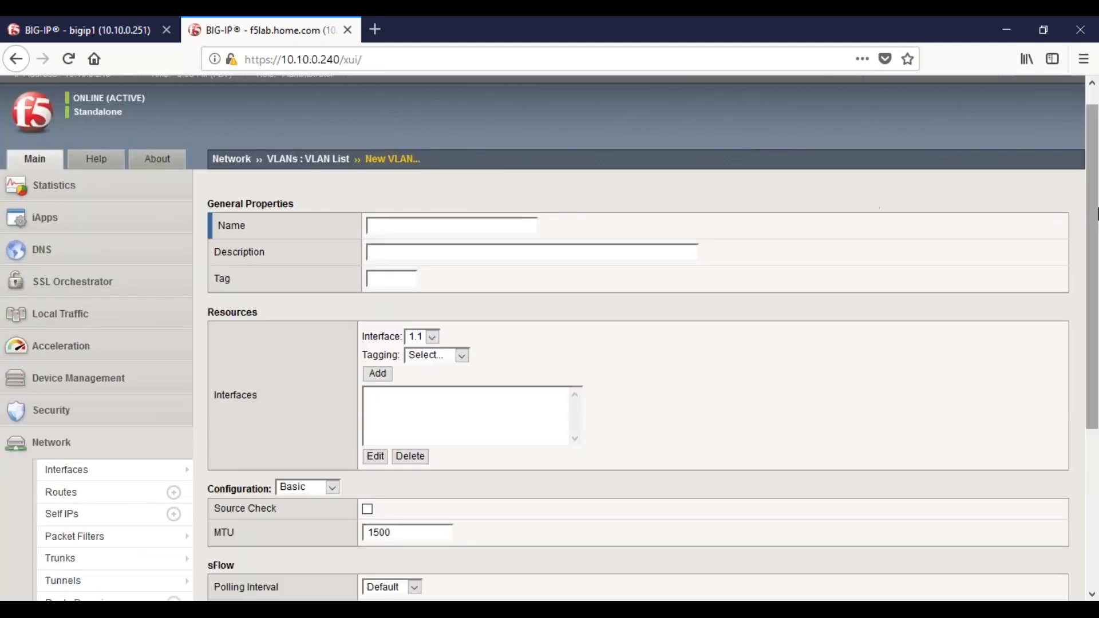
drag(1093, 209, 1093, 210)
scroll(918, 218, down, 5)
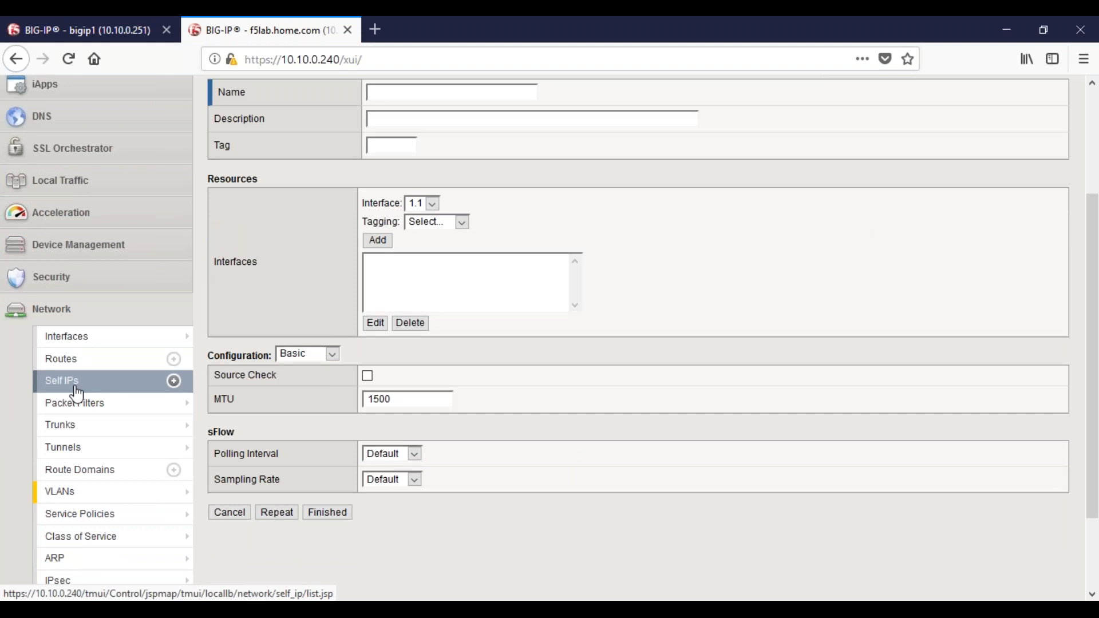
Start a new self IP and try Allow Default as its Port Lockdown setting
scroll(77, 394, up, 3)
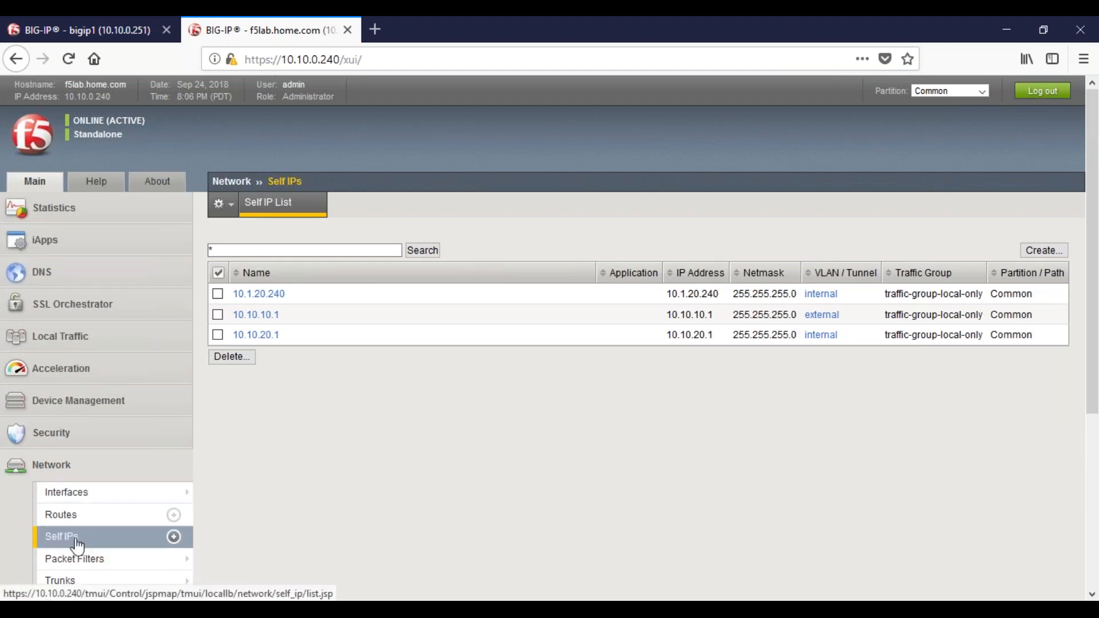
click(1036, 256)
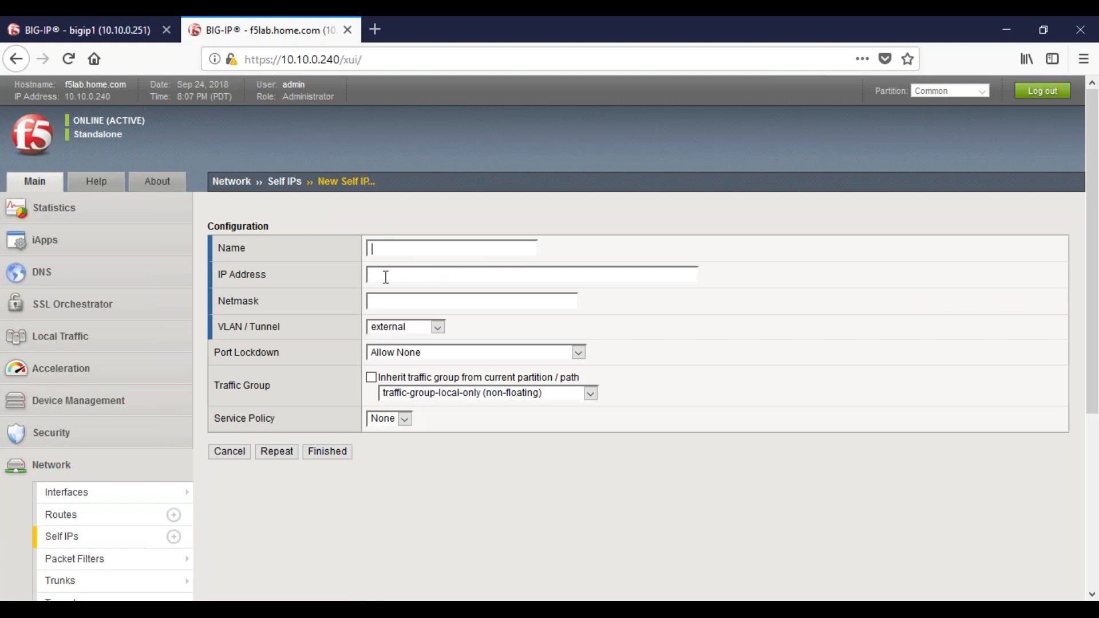
click(387, 302)
click(583, 347)
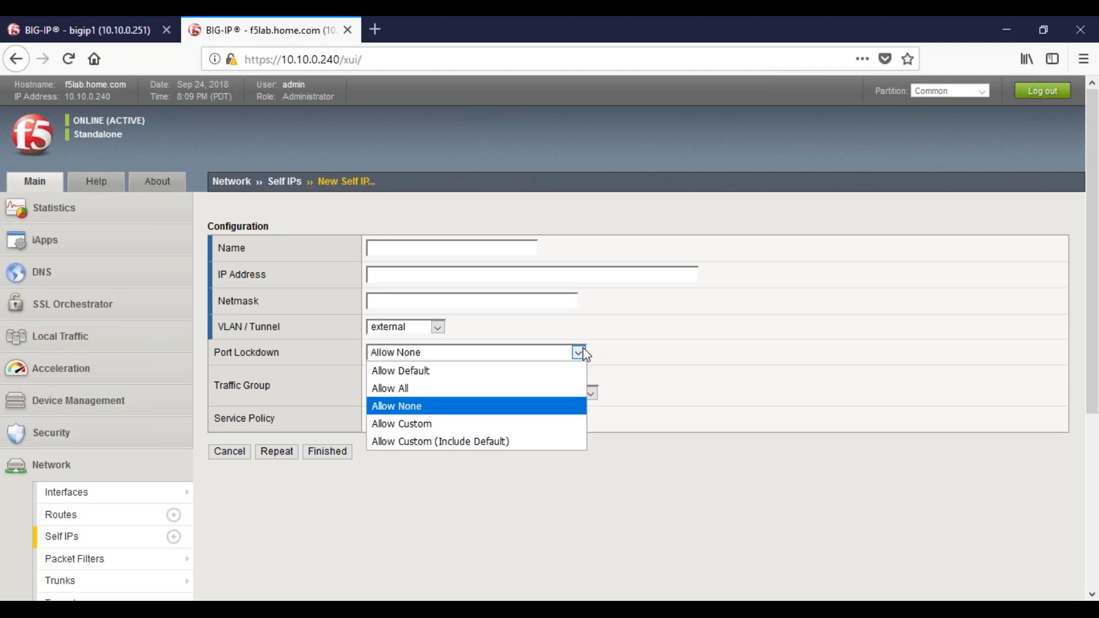
click(435, 382)
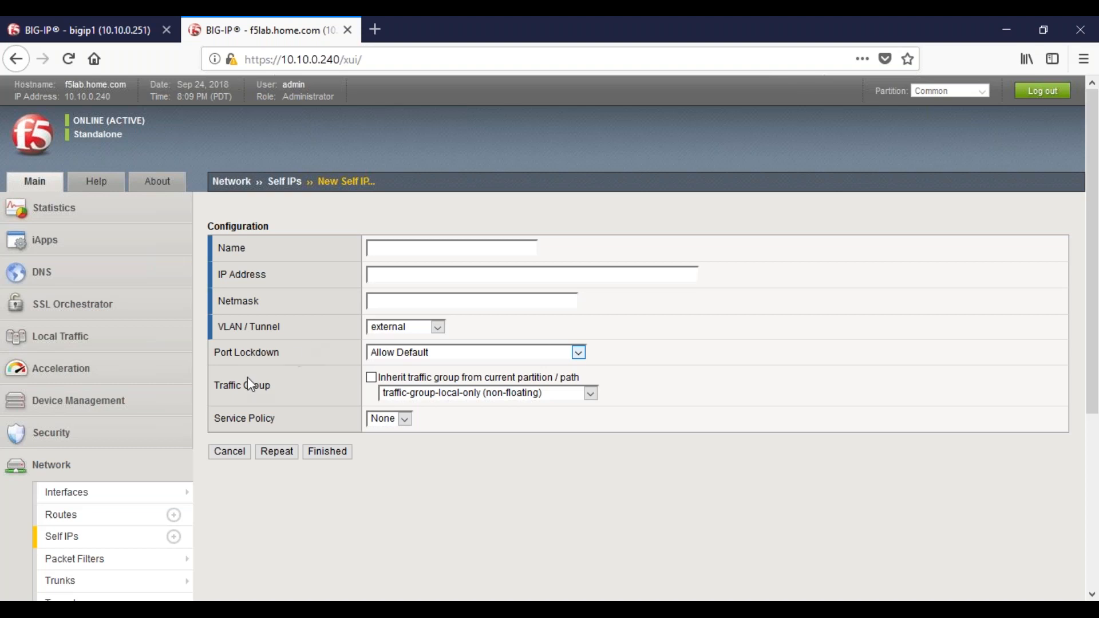
Review the traffic groups offered for the new self IP and return to the Self IP list without saving
click(559, 399)
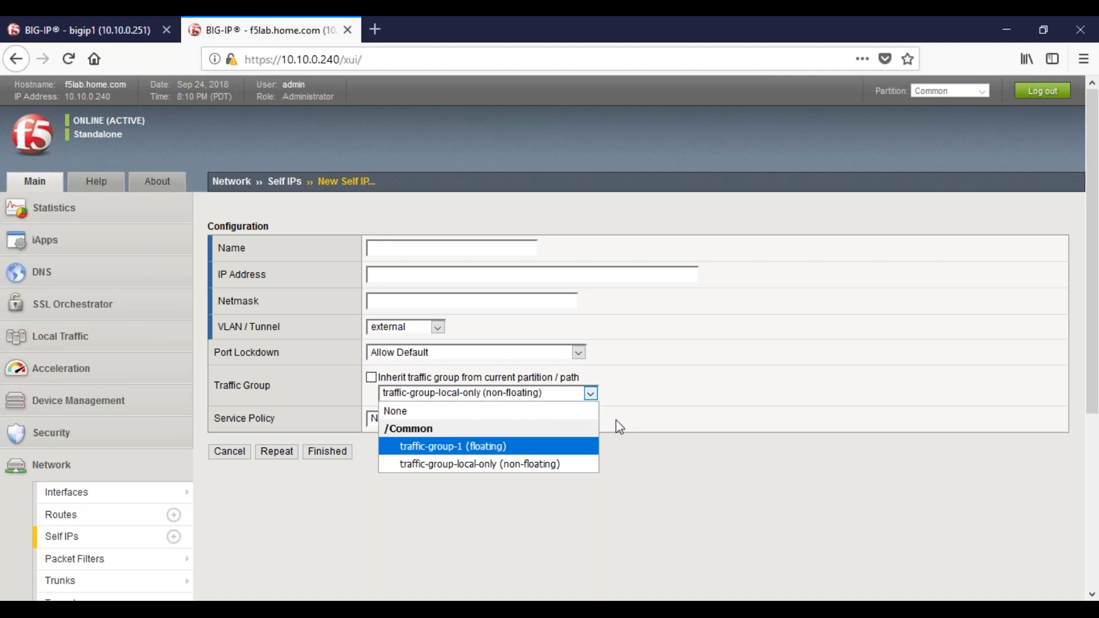
click(766, 388)
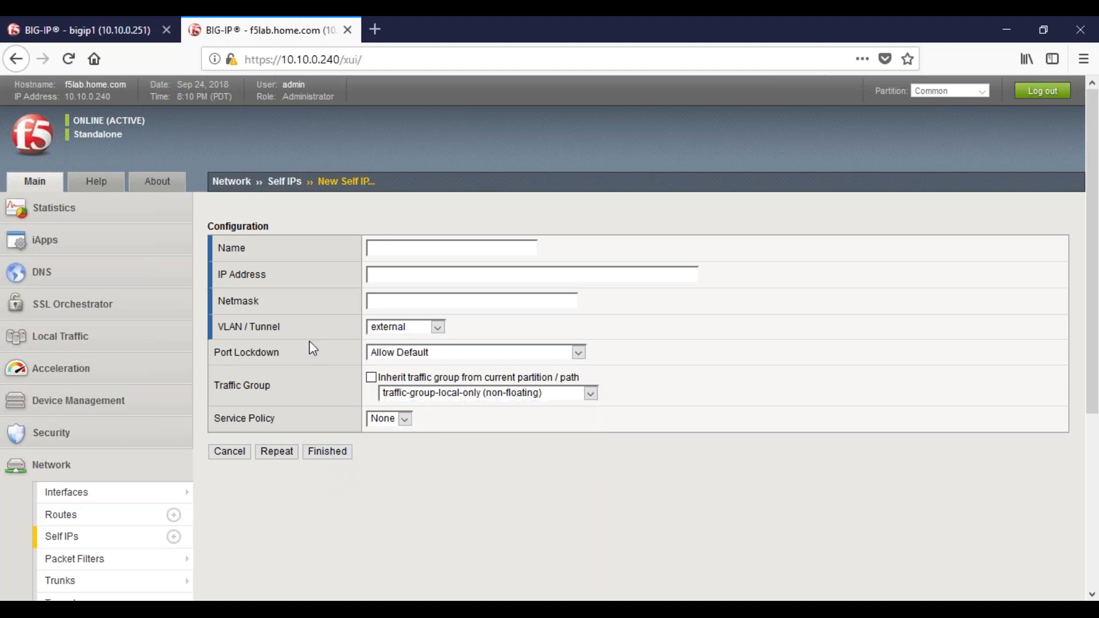
click(278, 184)
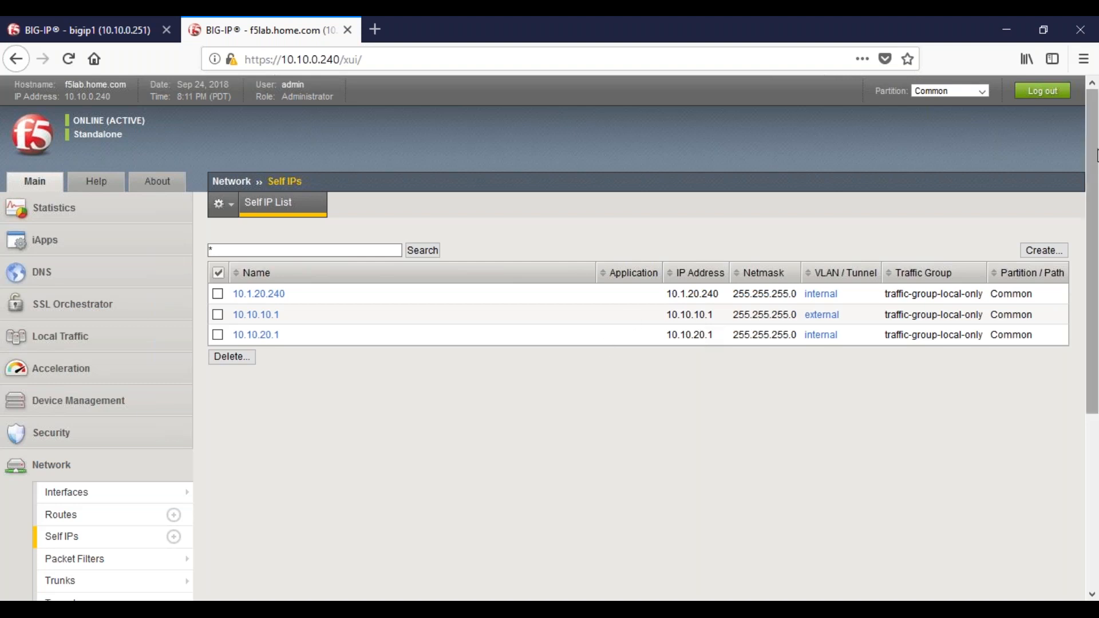
Open the system's Archives page from the Self IP list
scroll(236, 473, down, 3)
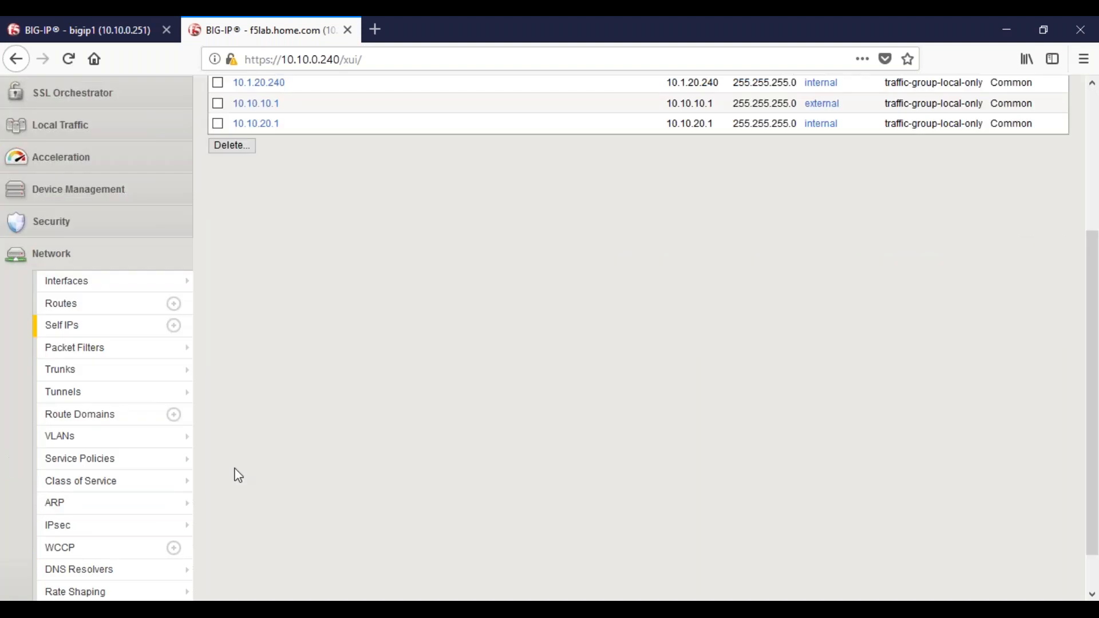
click(64, 257)
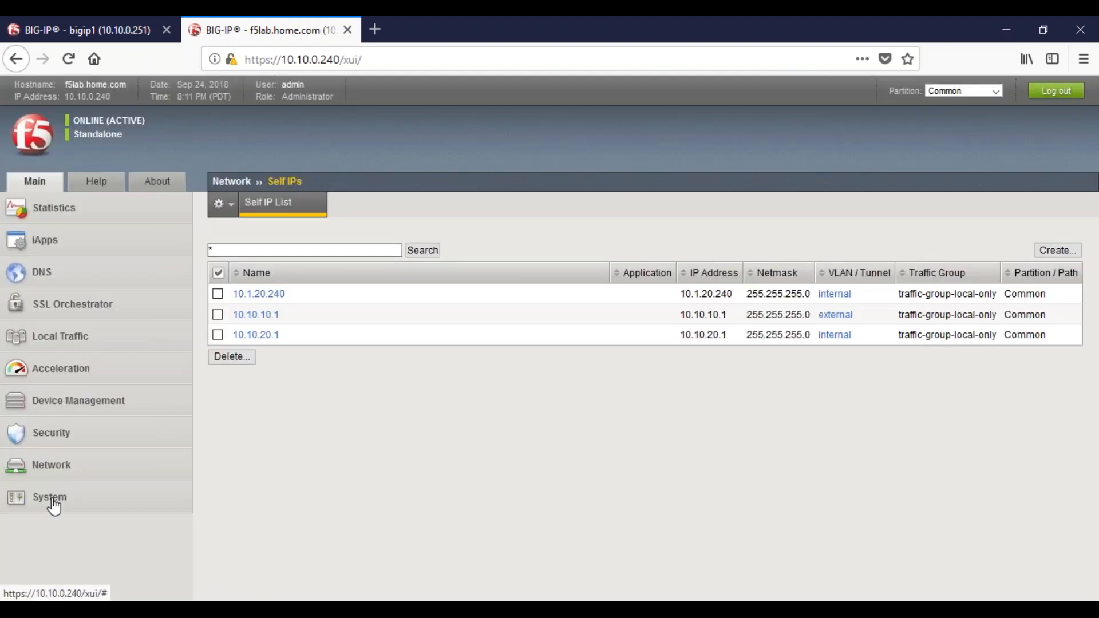
click(54, 504)
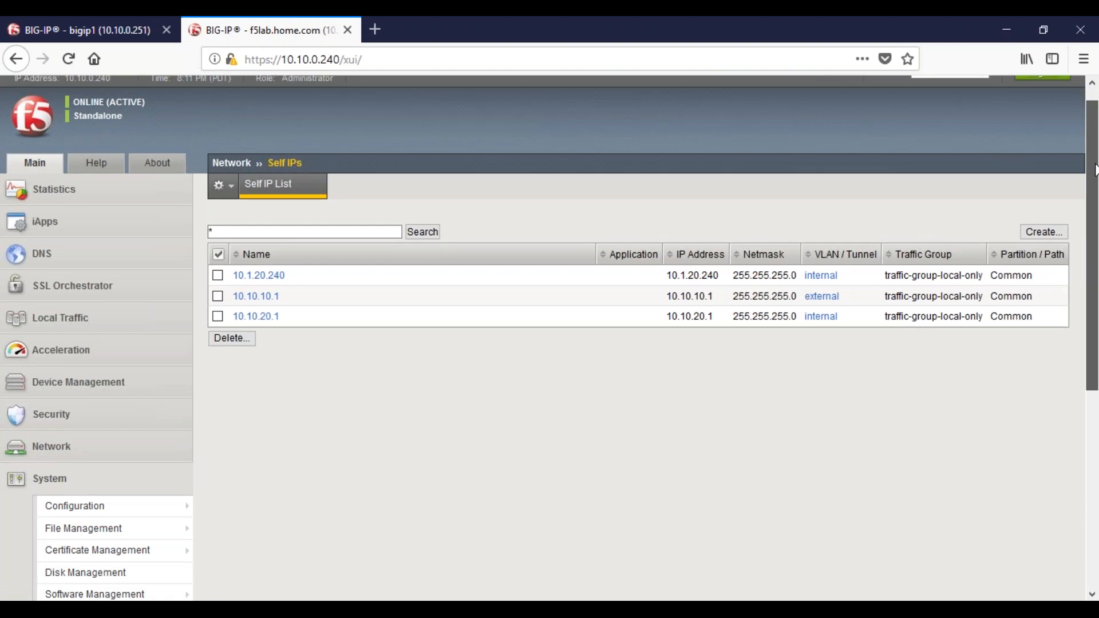
scroll(85, 480, down, 4)
click(85, 476)
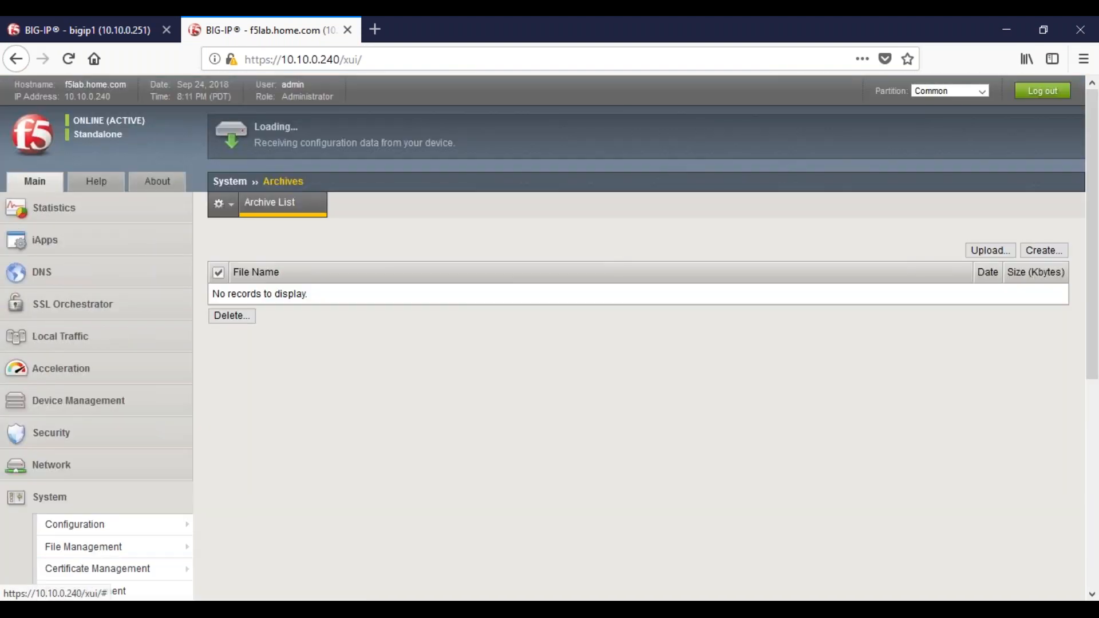
Start a new archive and use the device hostname f5lab.home.com as its file name
click(1046, 253)
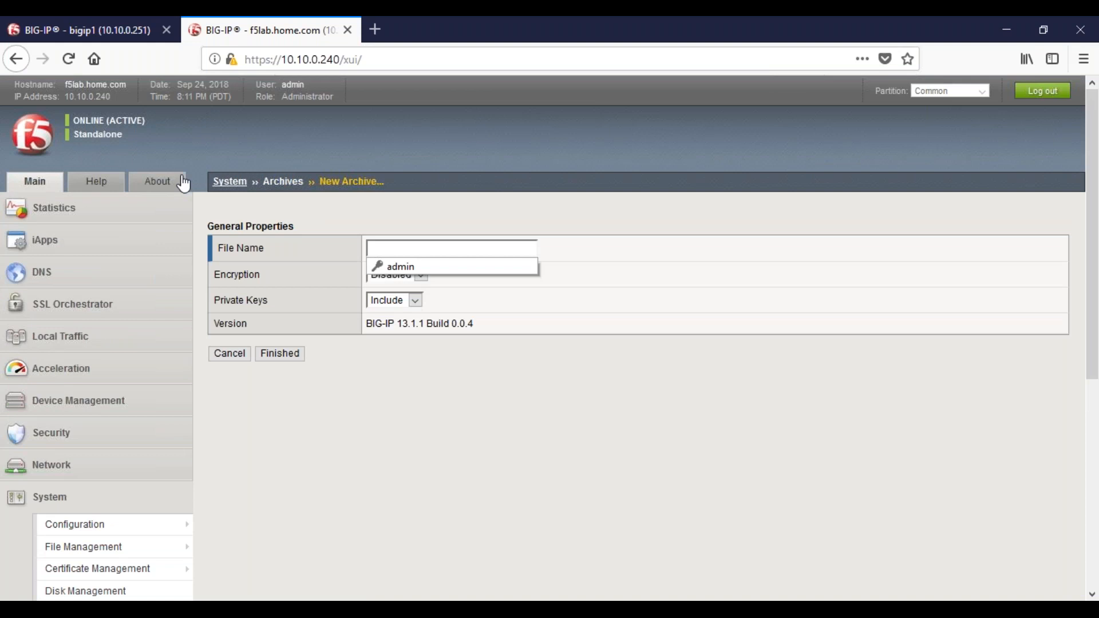
drag(127, 86, 86, 91)
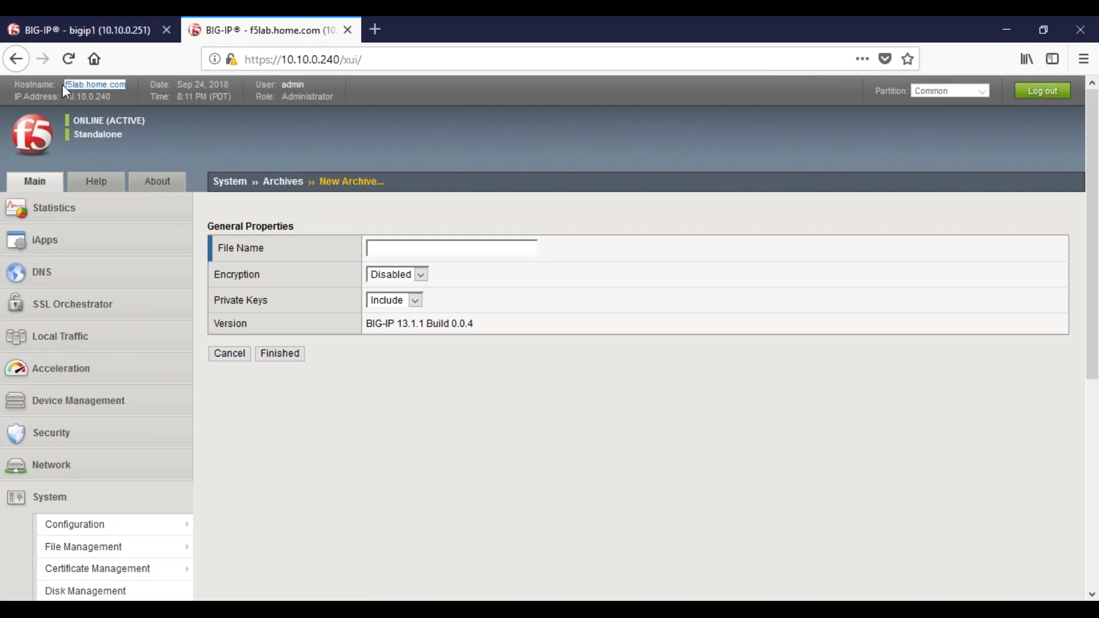
click(391, 246)
text(f5lab.home.com)
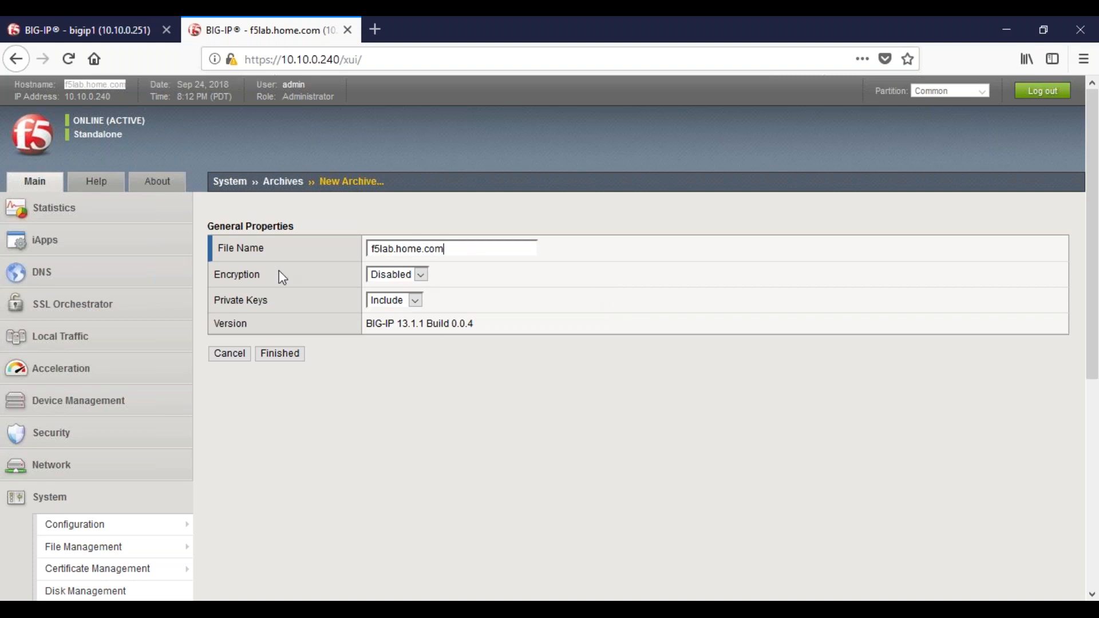
Review the Encryption and Private Keys choices for the archive, keeping Disabled and Include
drag(214, 280, 260, 278)
click(420, 275)
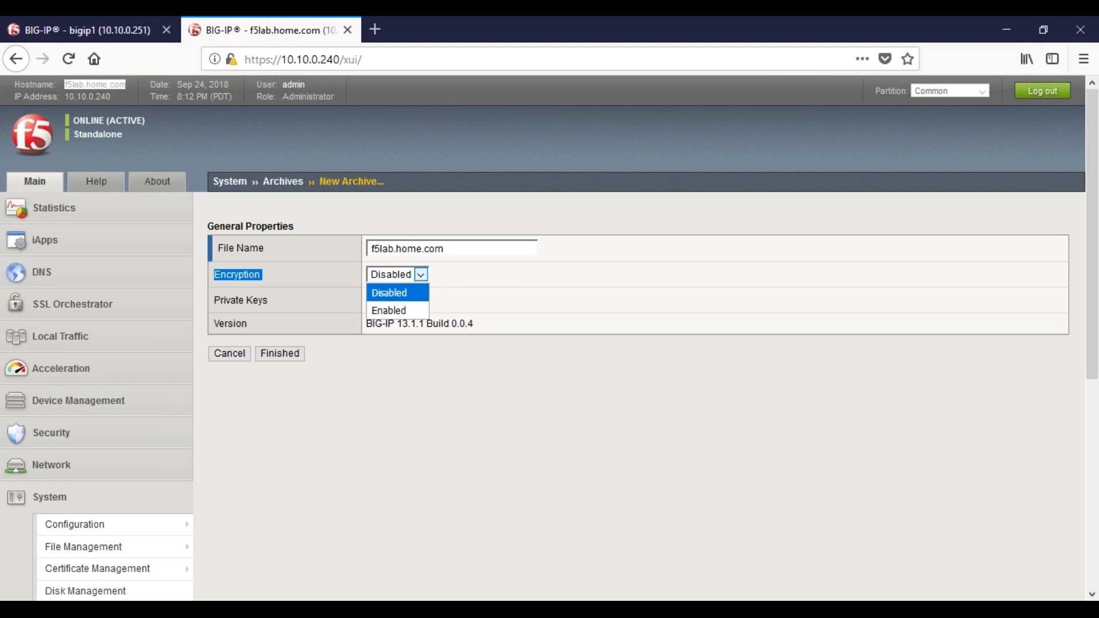
click(390, 293)
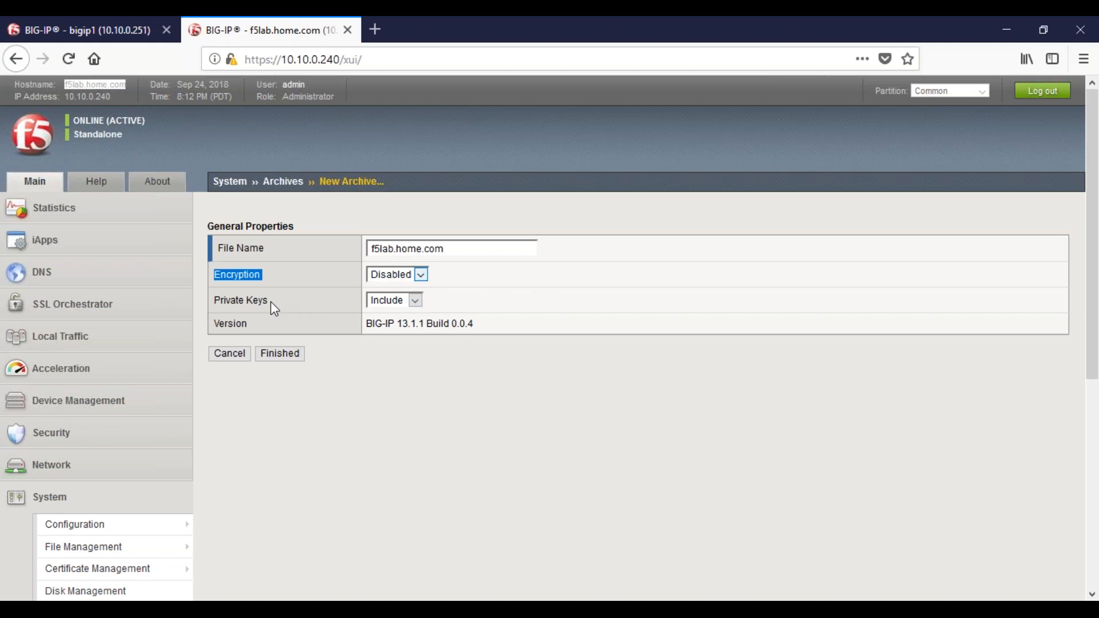
drag(214, 295, 282, 316)
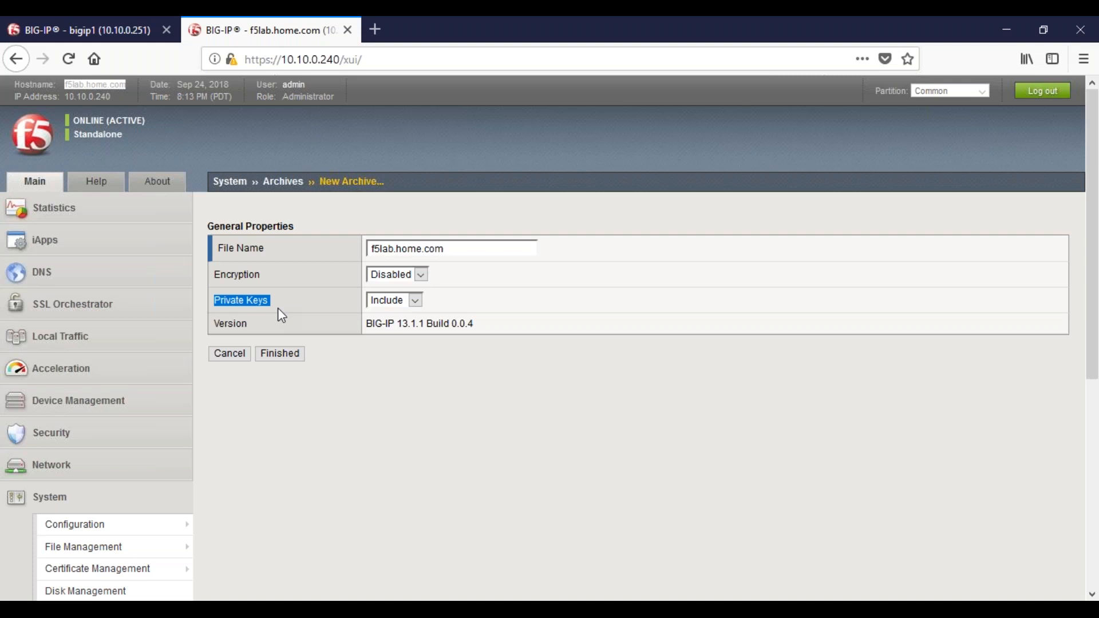
click(405, 281)
click(403, 277)
click(417, 302)
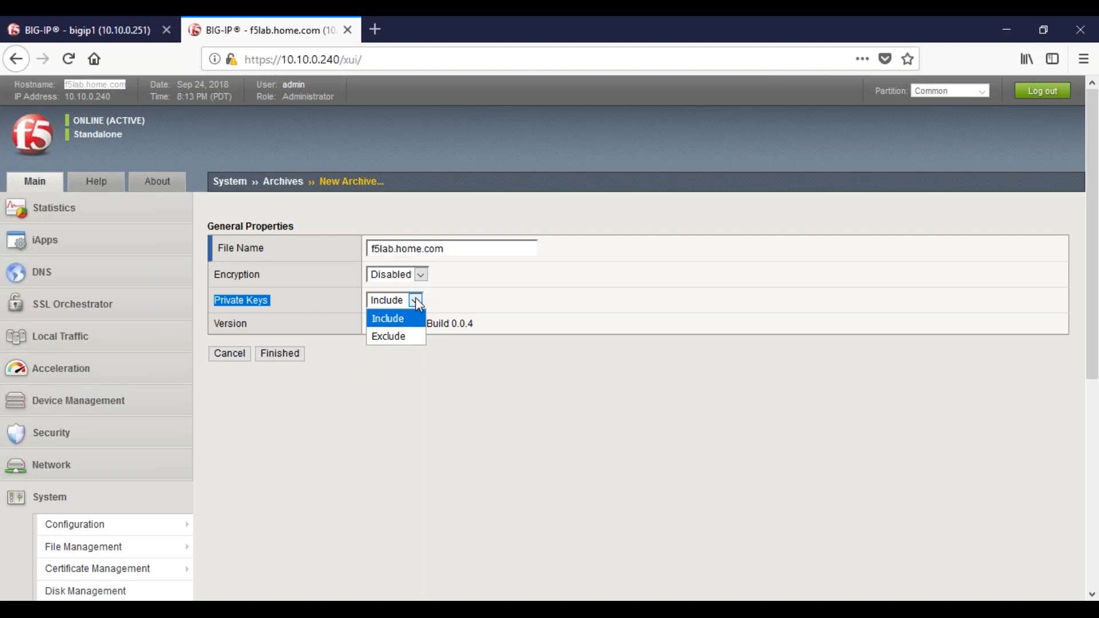
click(480, 444)
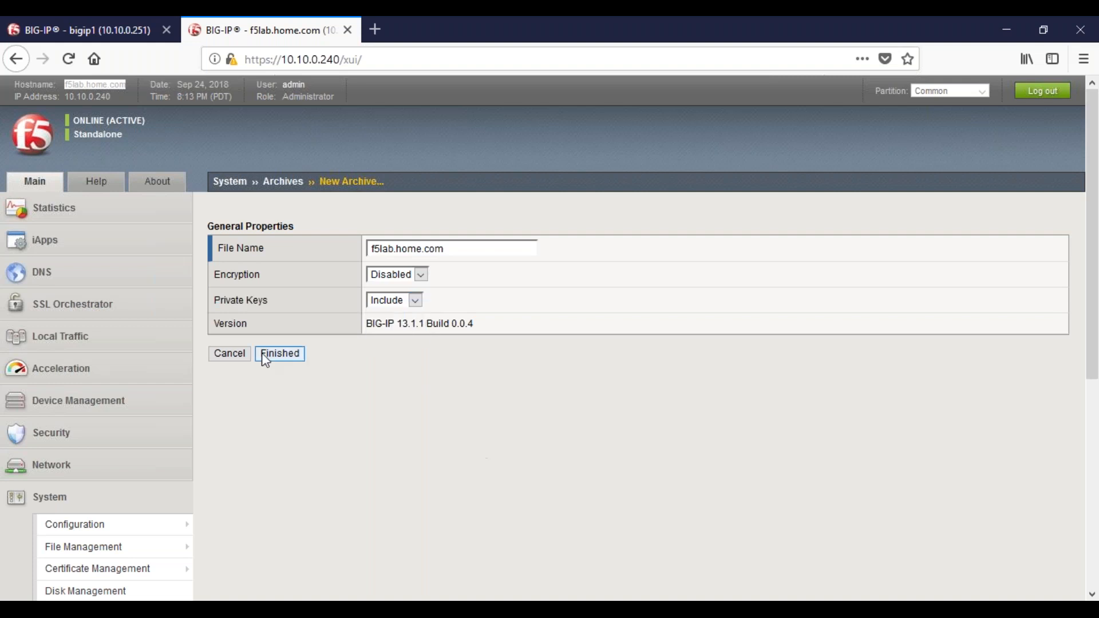
Create the f5lab.home.com archive, check the saved file path and return to the archive list
click(297, 360)
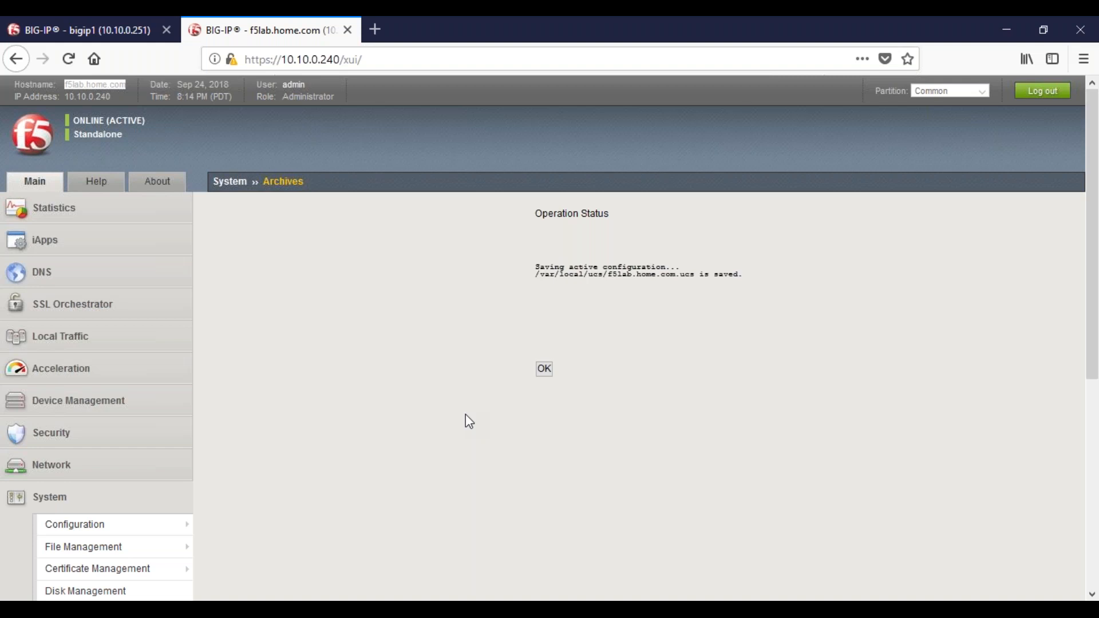
drag(535, 275, 677, 276)
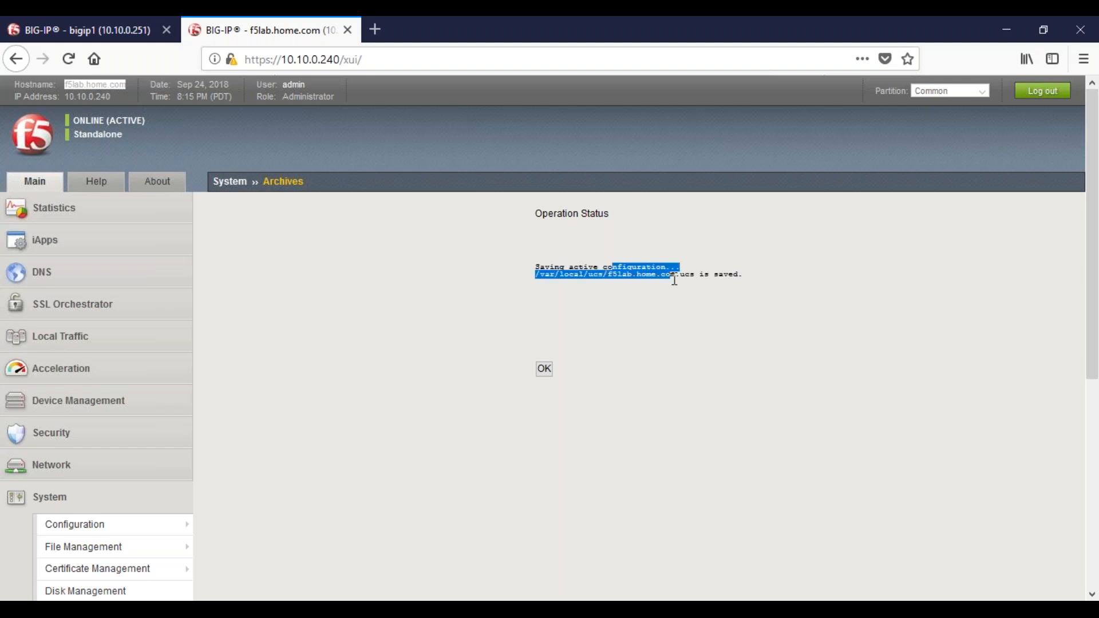
click(549, 369)
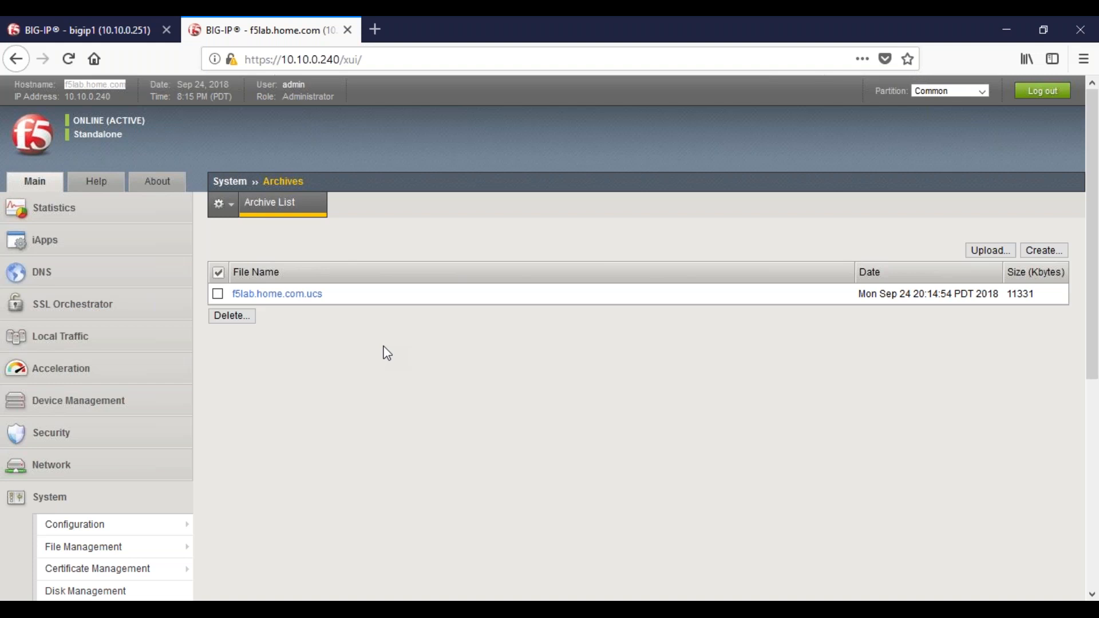
View the properties of f5lab.home.com.ucs and delete that archive from the archive list
click(277, 294)
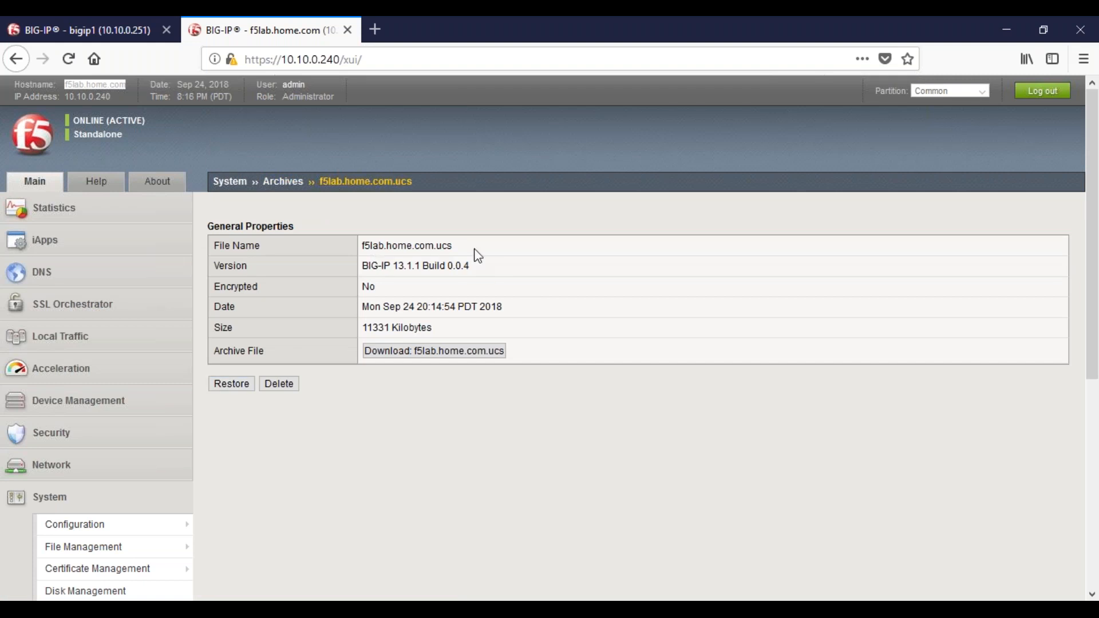
click(276, 192)
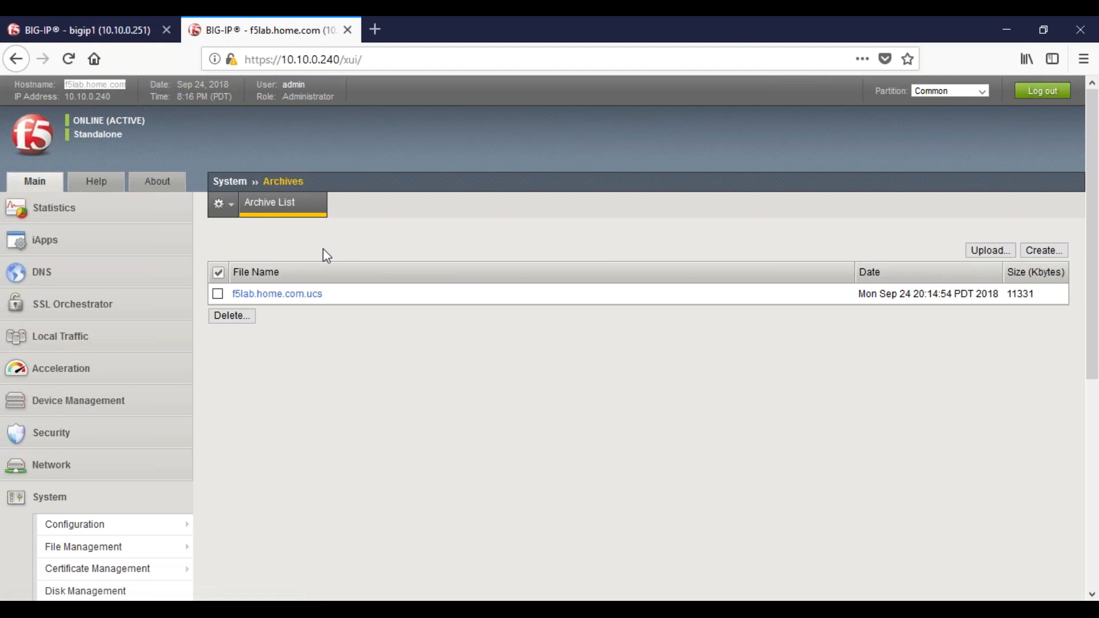
click(217, 294)
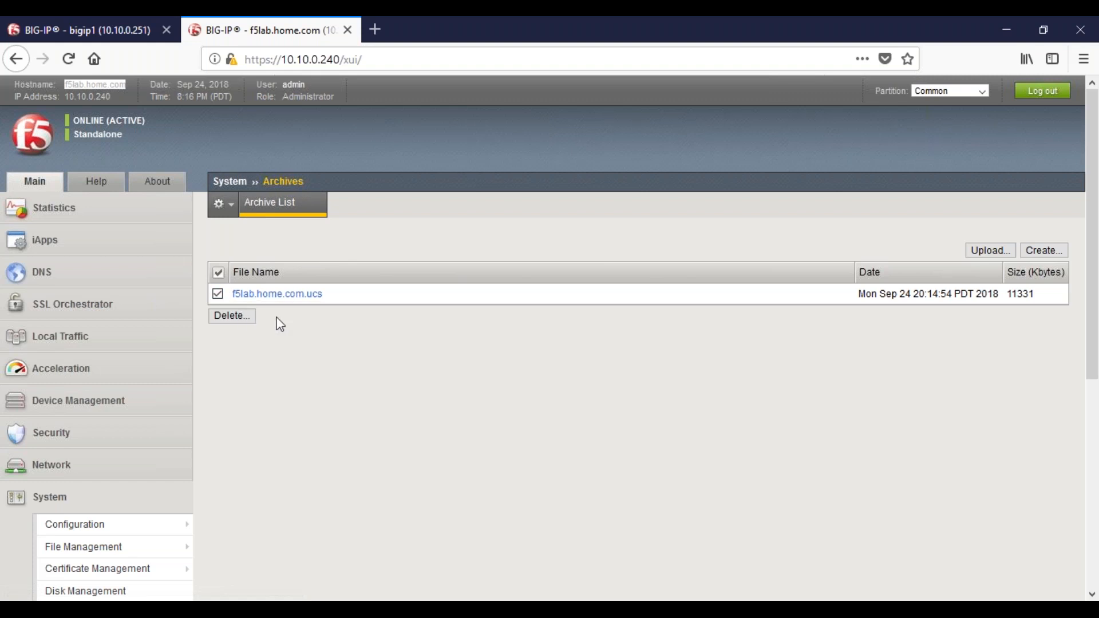
click(233, 320)
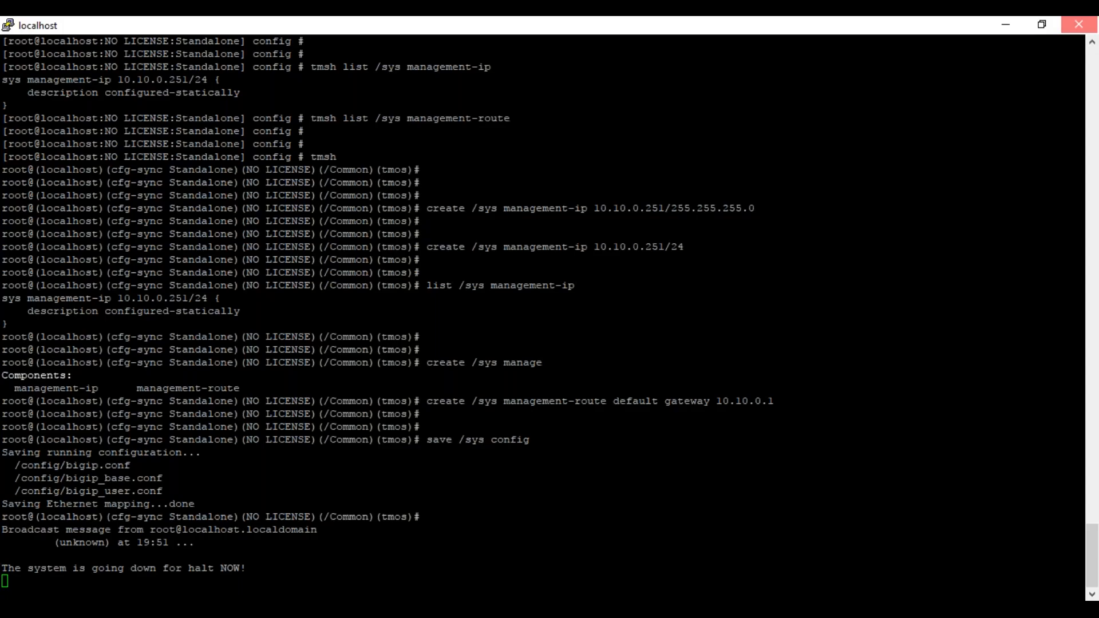
Close the halted localhost PuTTY session and open a new SSH session to 10.10.0.240
click(1079, 25)
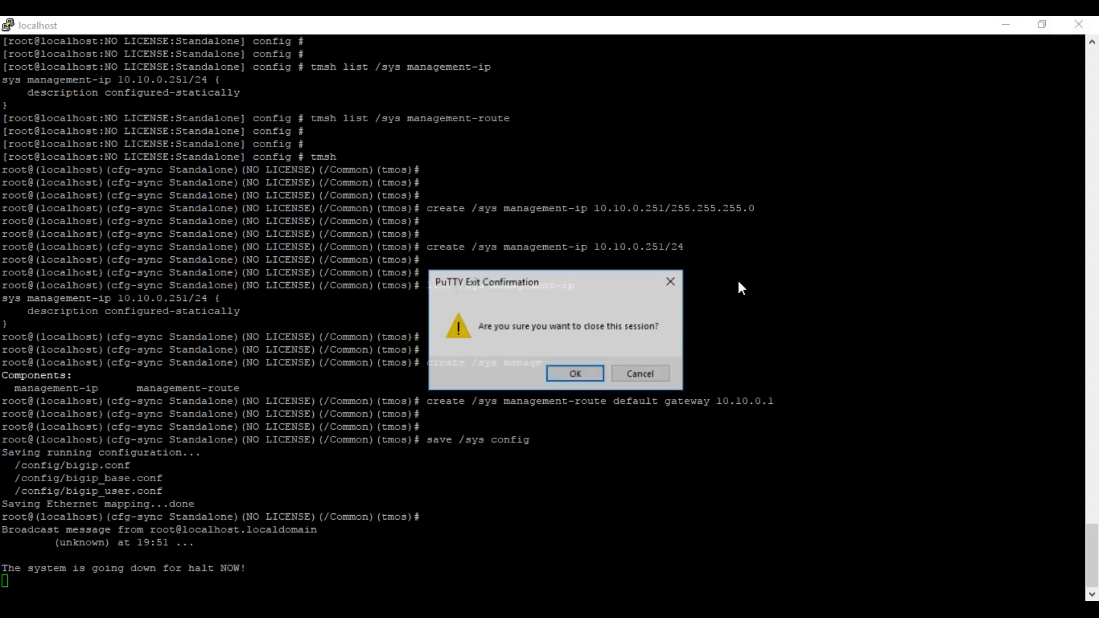
click(575, 374)
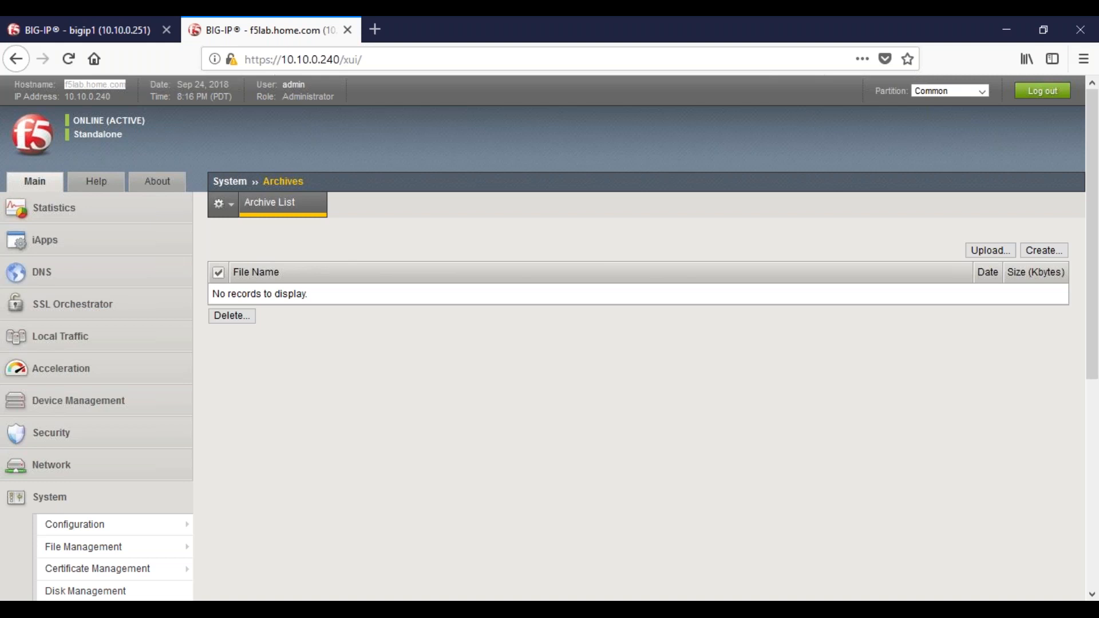
text(10.10.0)
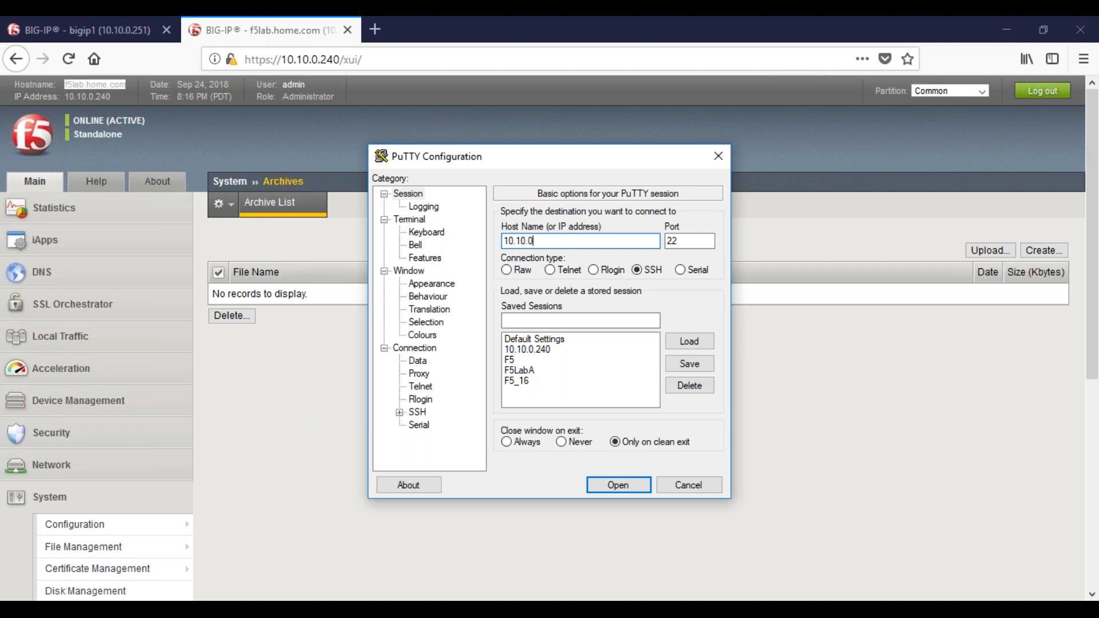
text(.240)
key(Return)
Log in to the 10.10.0.240 session as root, entering the account password
text(root)
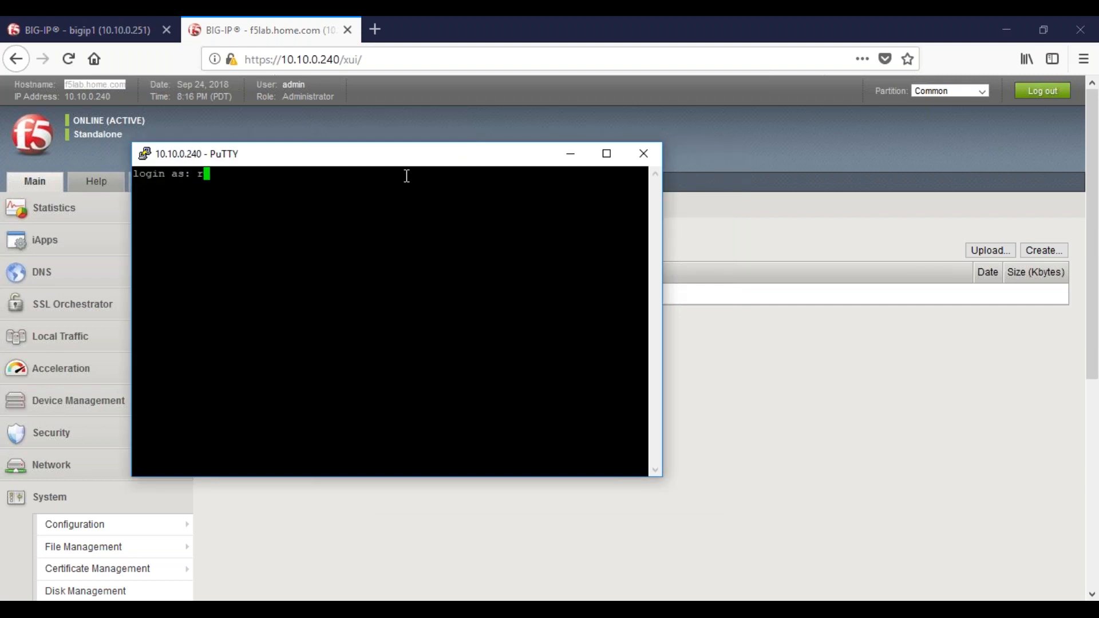
key(Return)
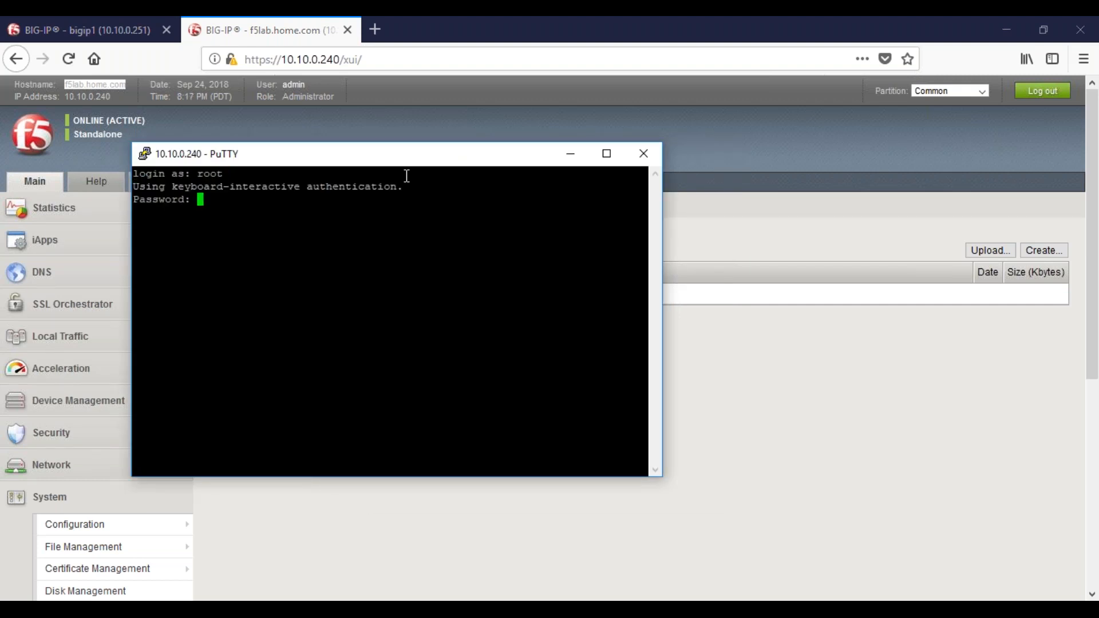
drag(373, 153, 535, 288)
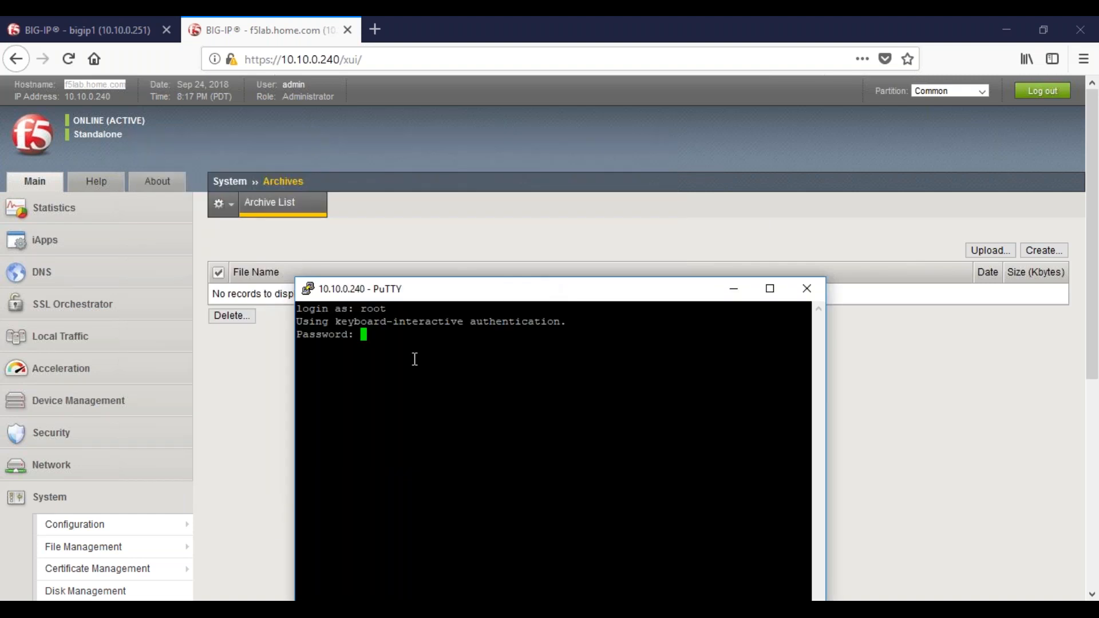
key(Return)
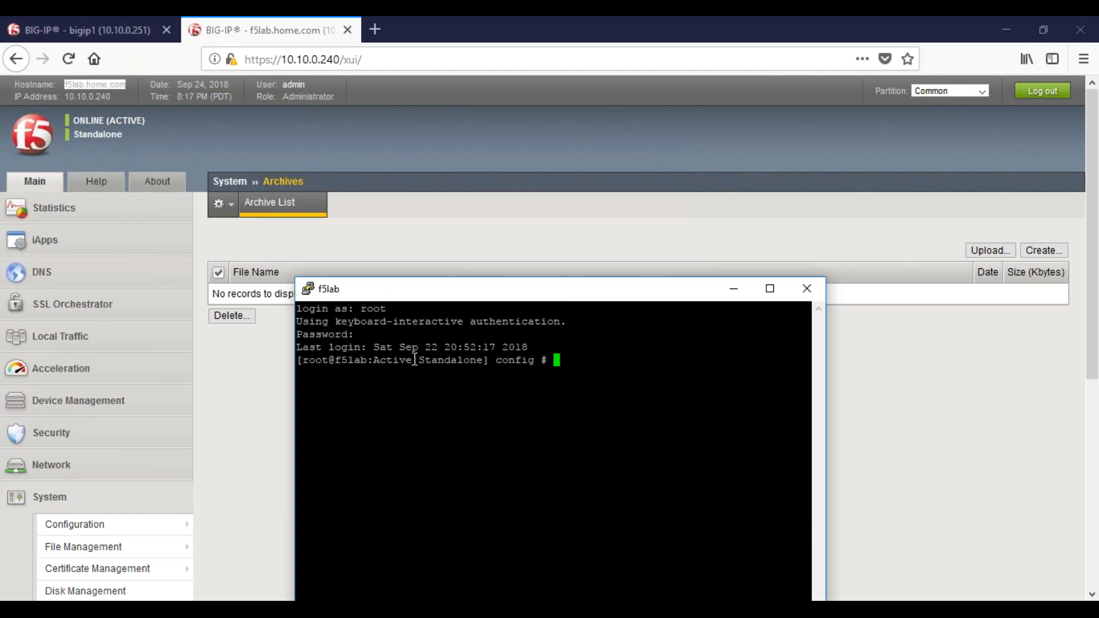
key(Return)
key(Return)
key(Return)
key(Return)
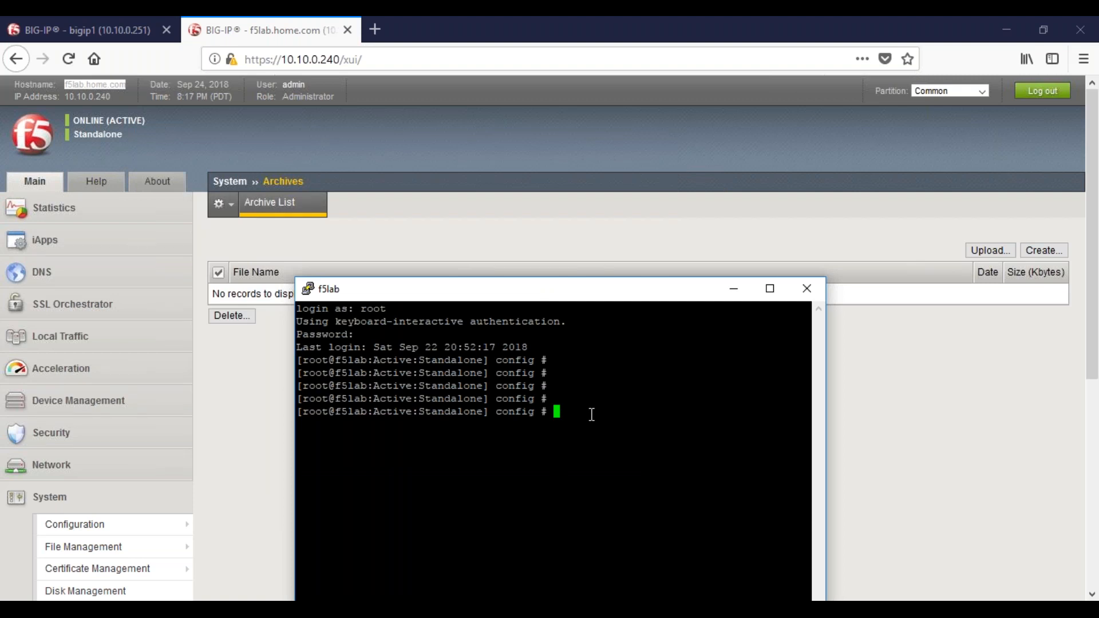
Enter tmsh in the maximized terminal and save the running configuration with save /sys config
text(tmsh)
key(Return)
click(770, 297)
key(Return)
key(Return)
text(save /sys config)
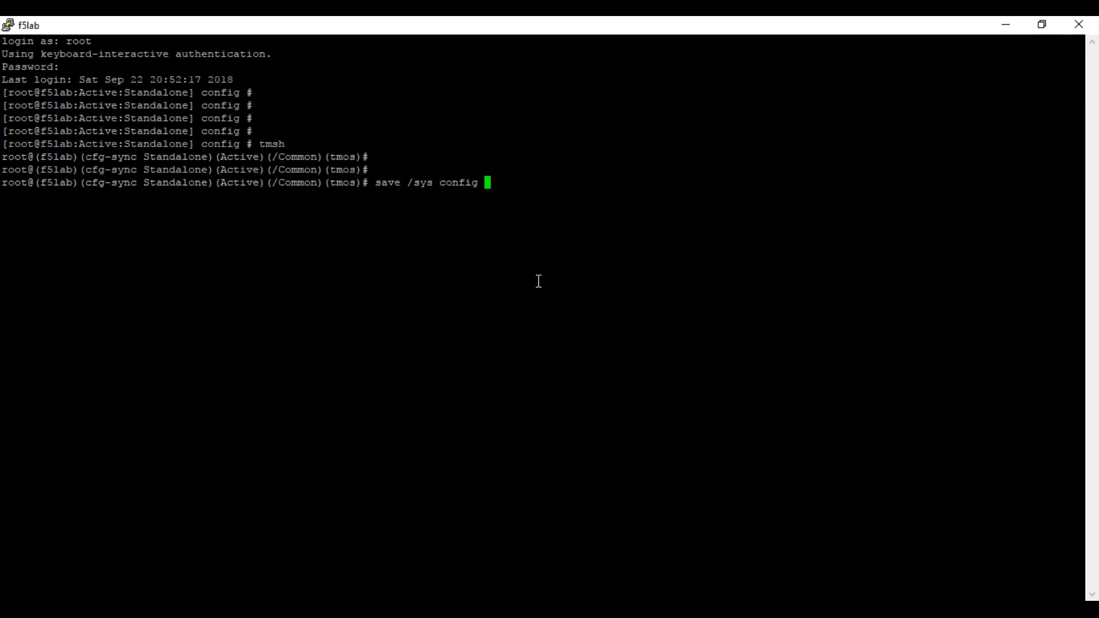
key(Return)
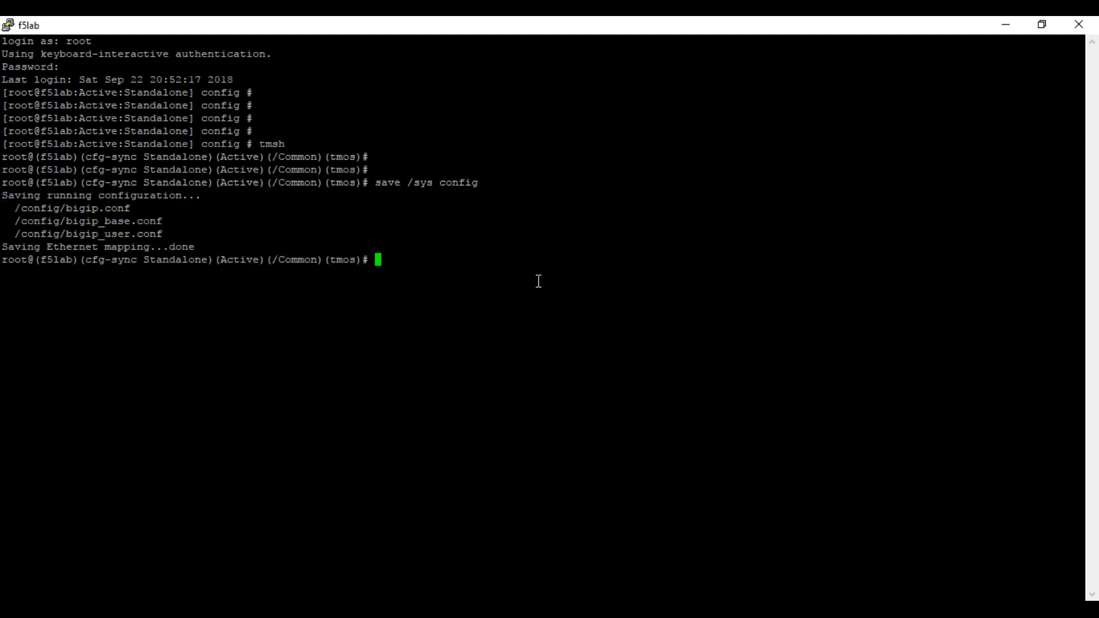
Try to save an archive by running save /sys config myucs
key(Up)
text(myucs)
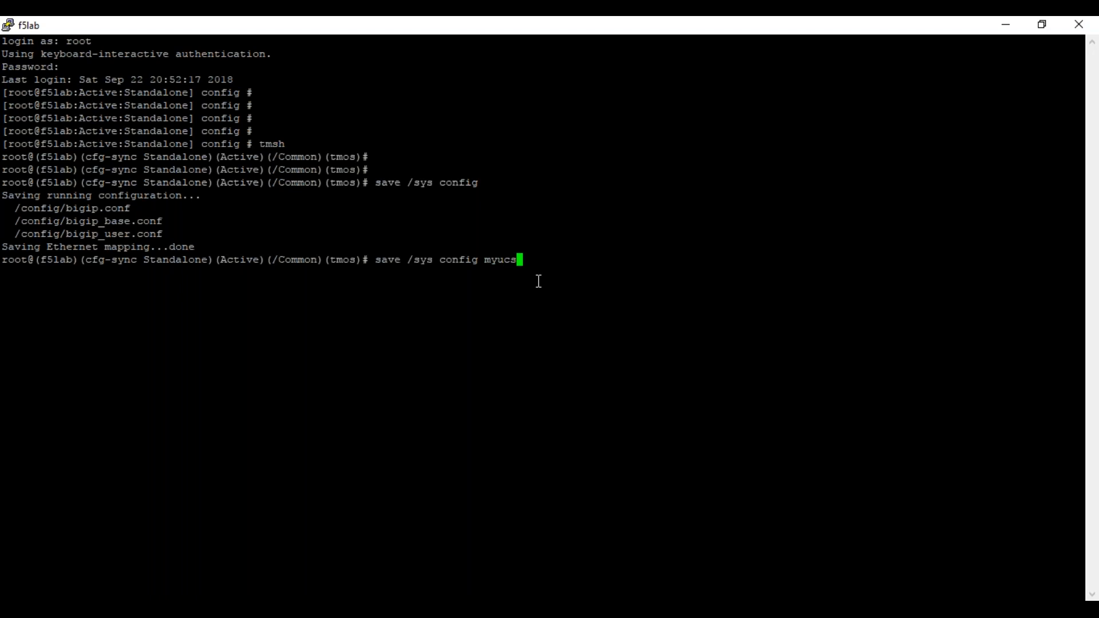
key(Return)
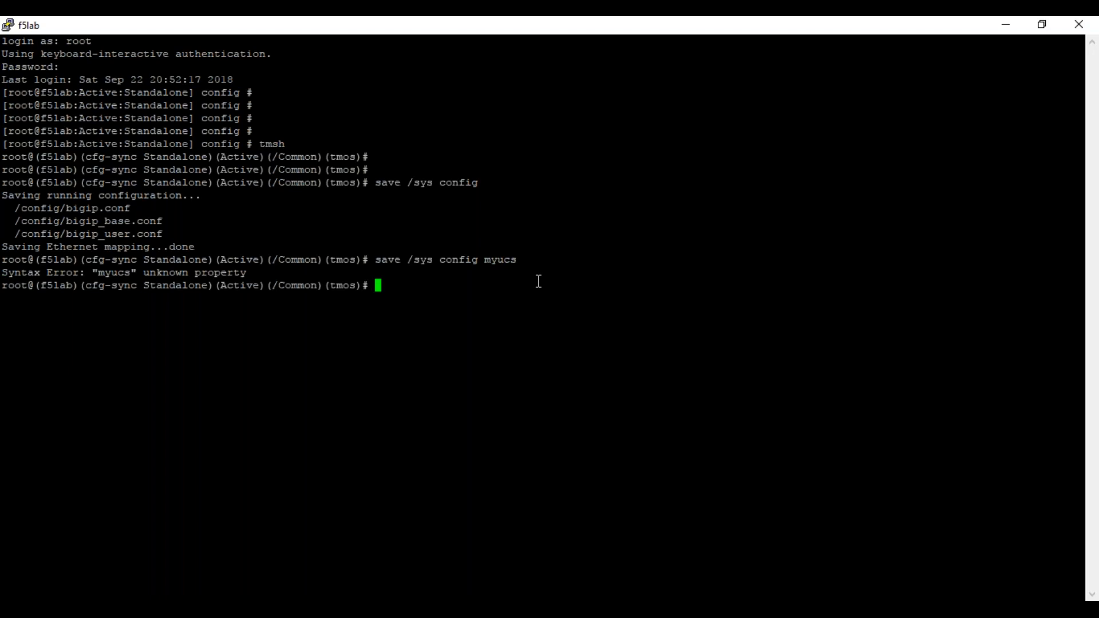
Correct the recalled command to save /sys ucs myucs and run it to create the archive
key(Up)
key(Left)
key(Left)
key(Left)
key(Left)
key(Left)
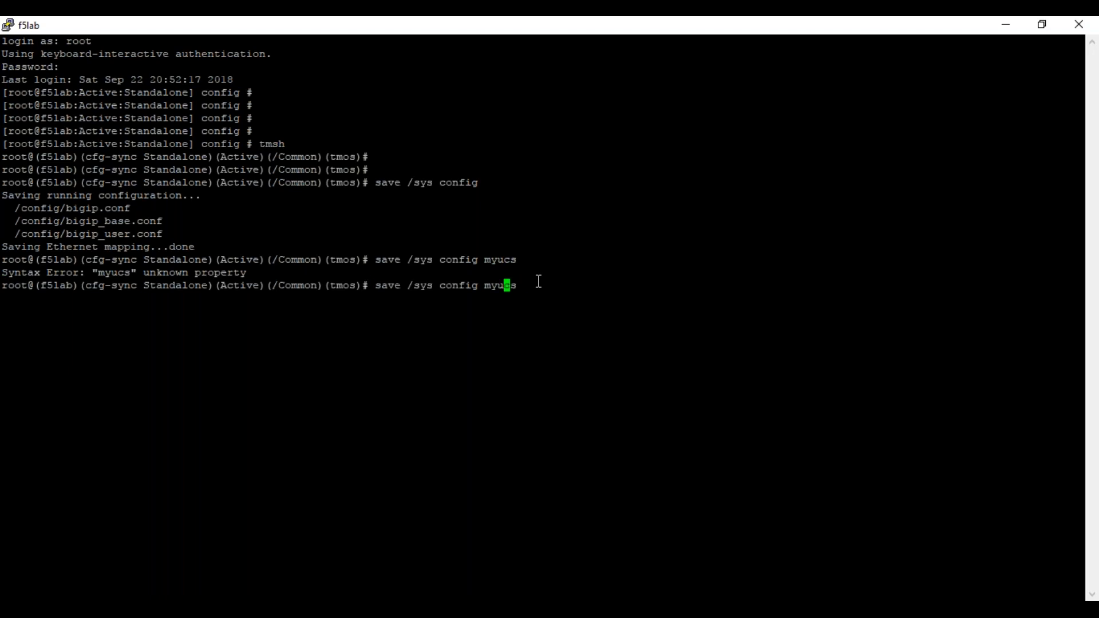
key(BackSpace)
key(BackSpace)
key(BackSpace)
key(BackSpace)
key(BackSpace)
key(BackSpace)
key(BackSpace)
text(ucs)
key(Return)
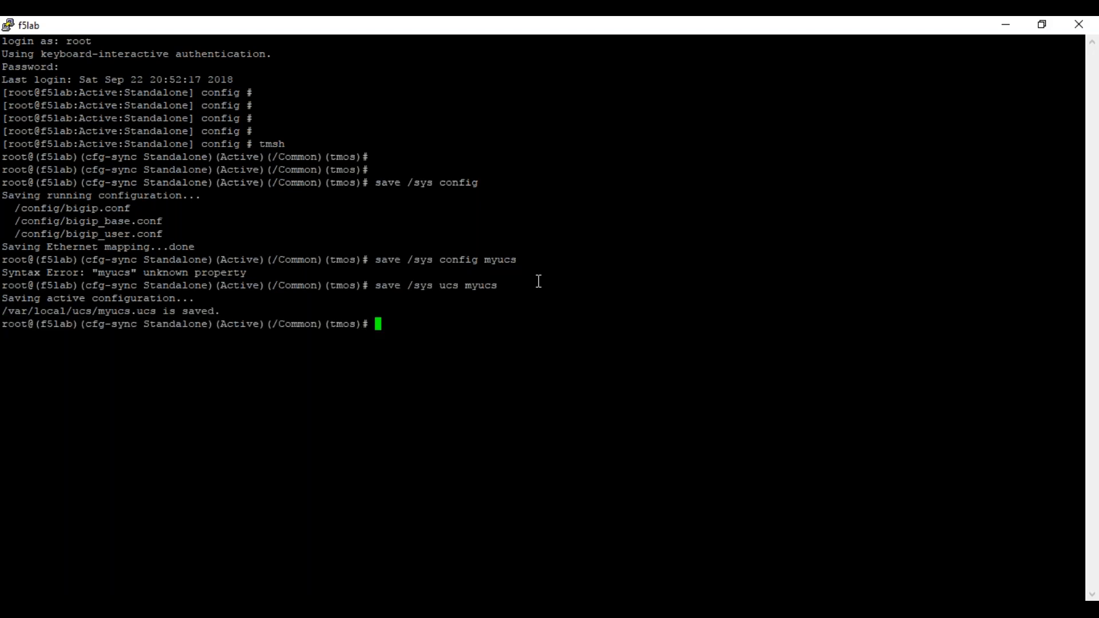
Examine the myucs name in the command and the path where the archive was saved
double_click(482, 285)
click(10, 309)
drag(10, 309, 153, 311)
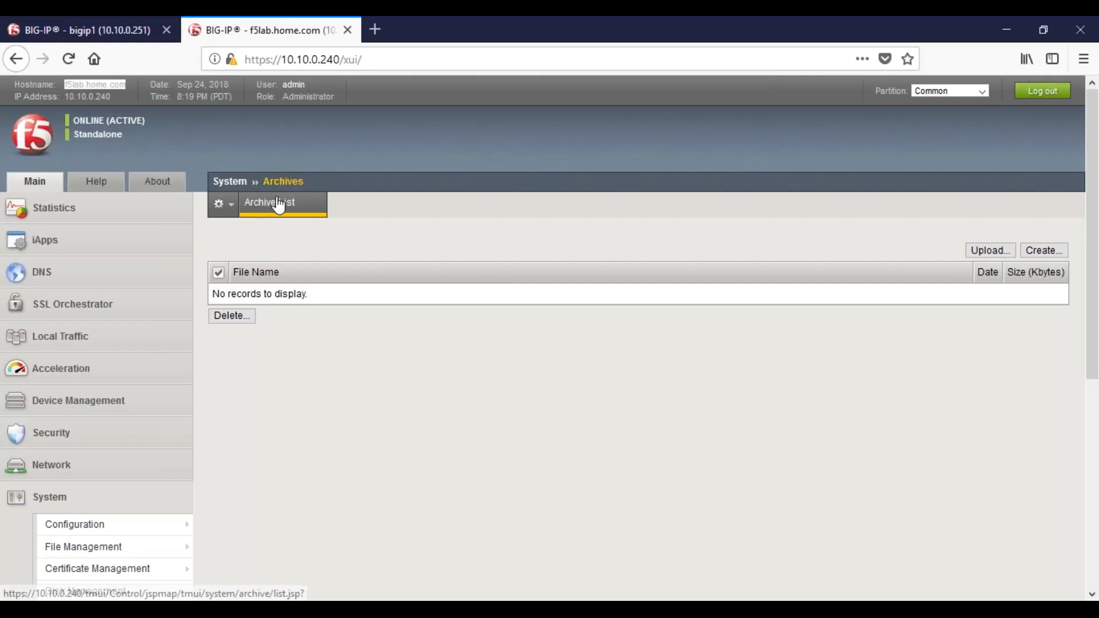
Refresh the archive list in the BIG-IP web interface and delete myucs.ucs
click(279, 204)
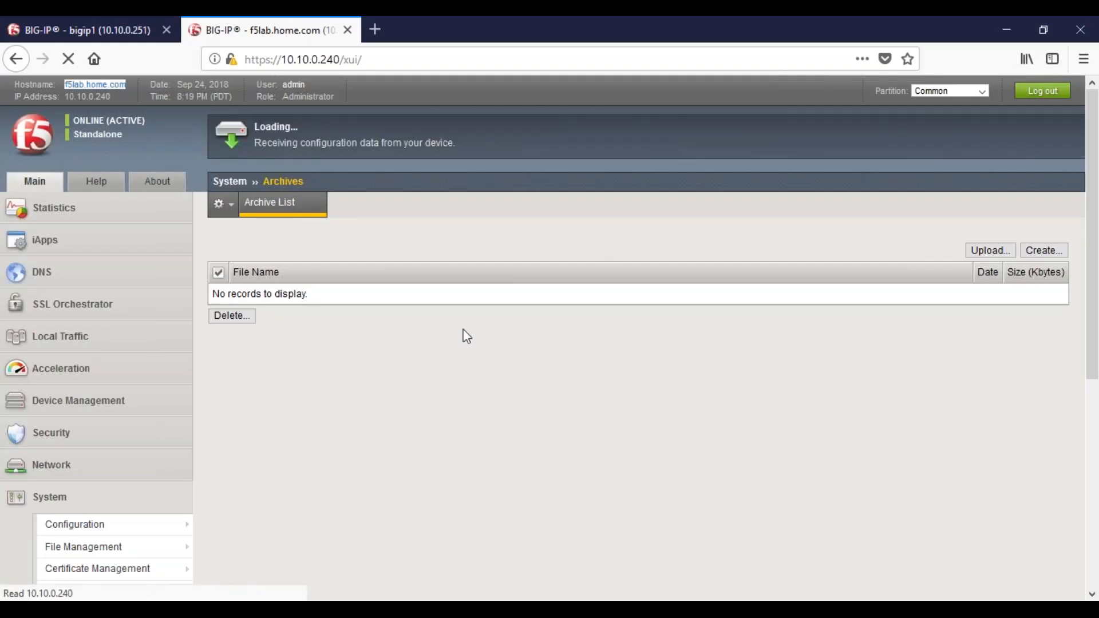
click(219, 294)
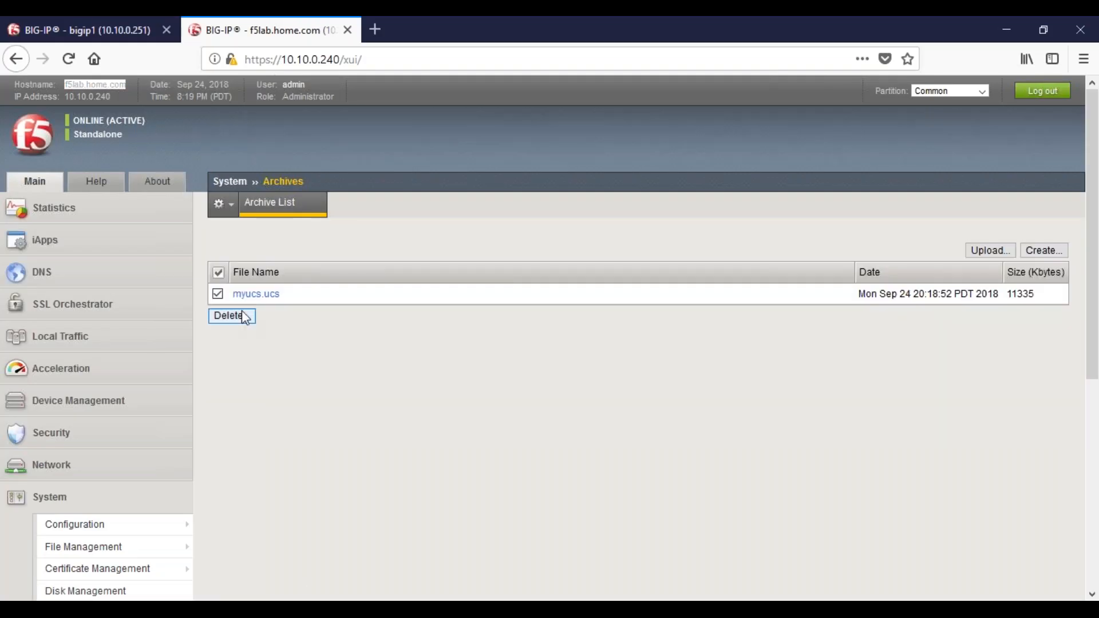
click(232, 316)
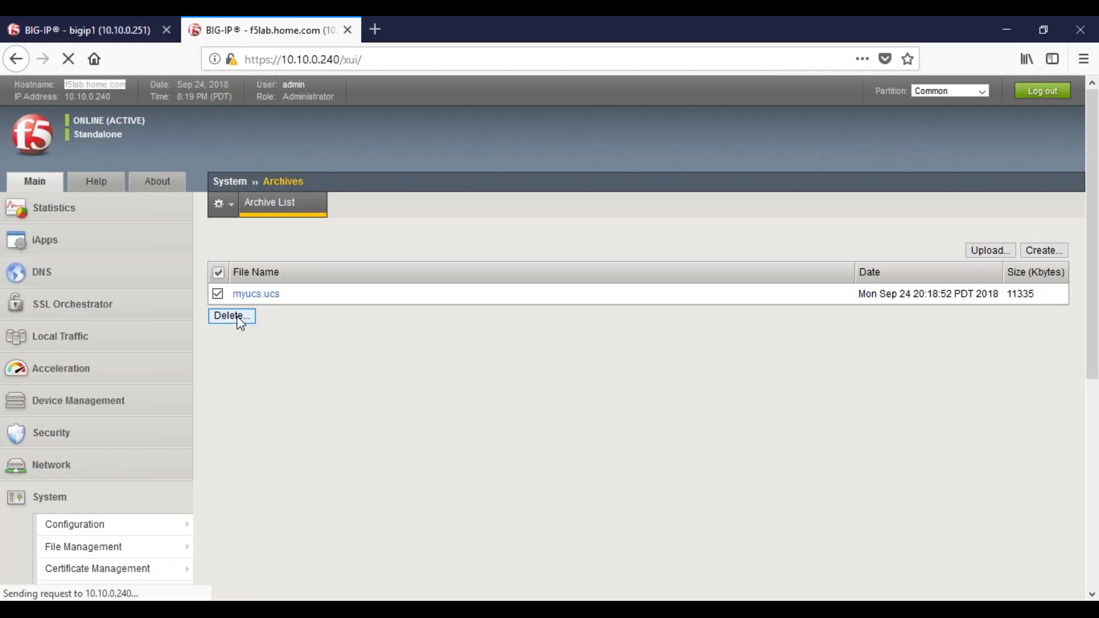
click(277, 290)
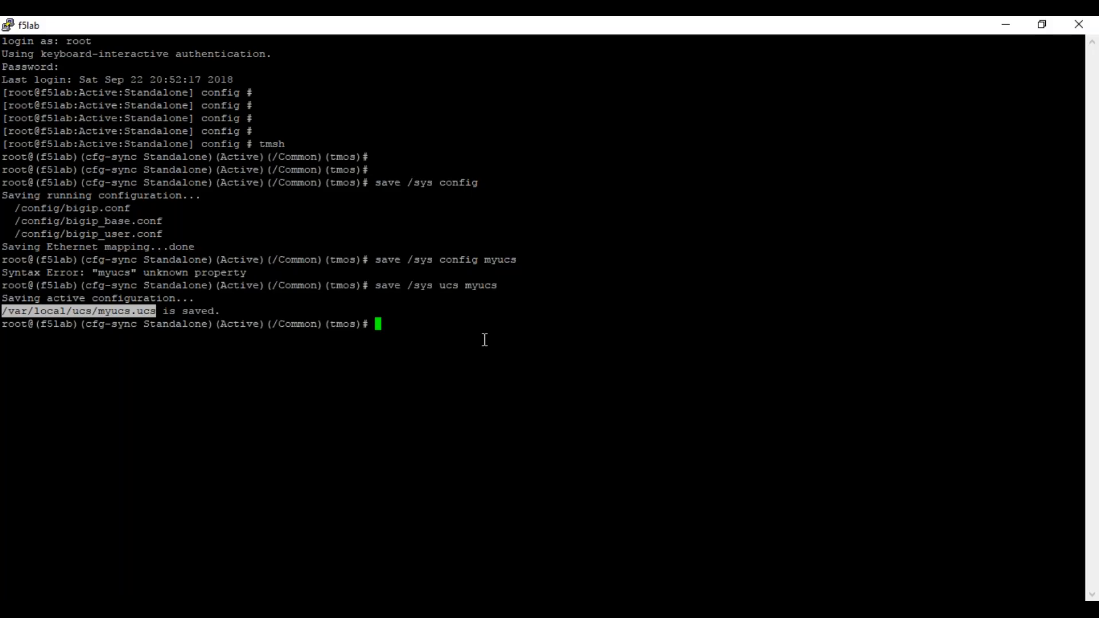
In the f5lab tmsh terminal, begin a save /sys ucs command with an absolute path starting at /
click(469, 340)
key(Return)
key(Return)
text(save /sys )
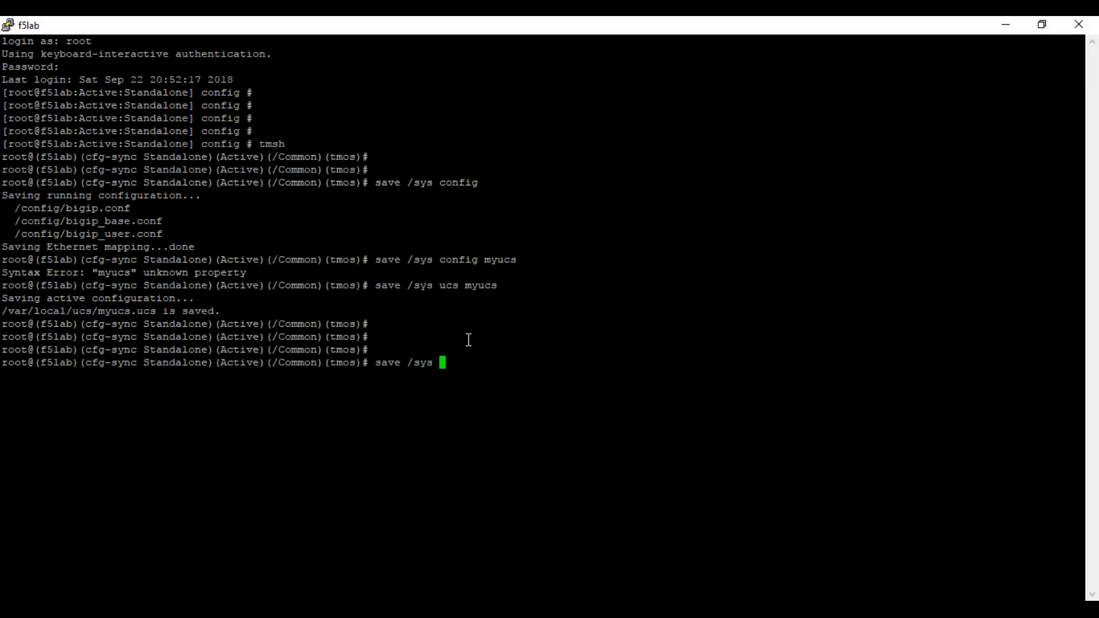
text(ucs my)
key(BackSpace)
key(BackSpace)
text(/)
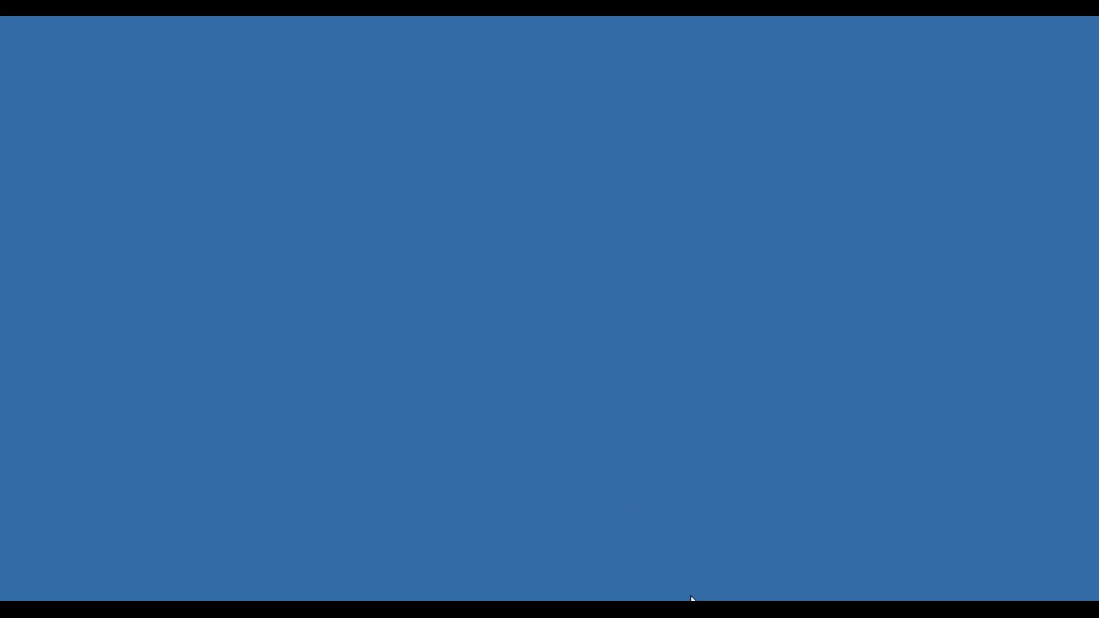
click(691, 606)
click(691, 606)
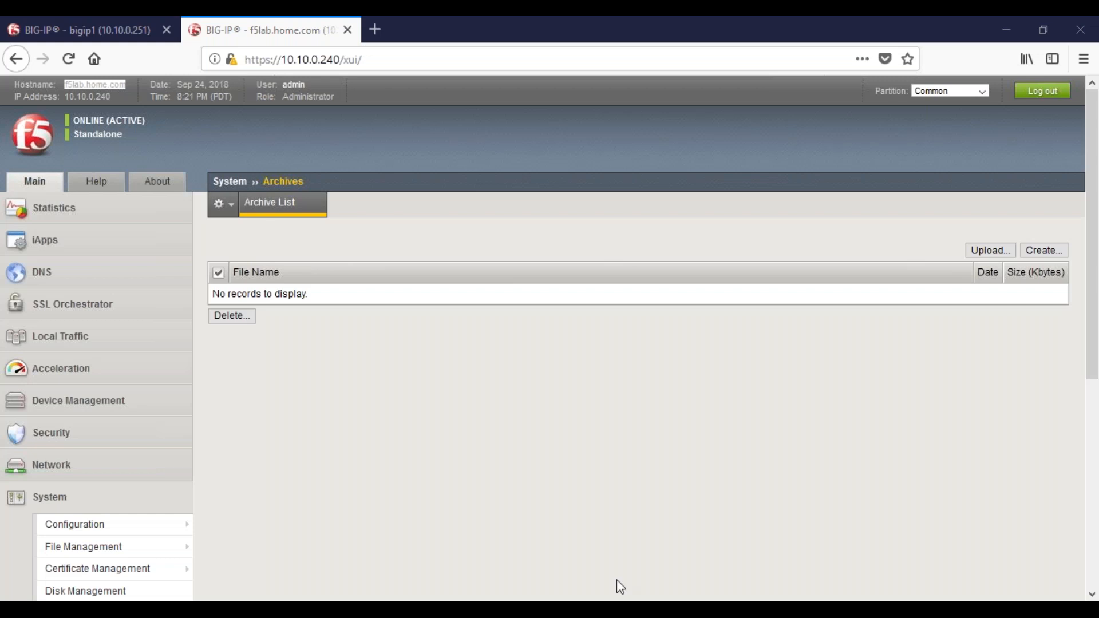
key(super+k)
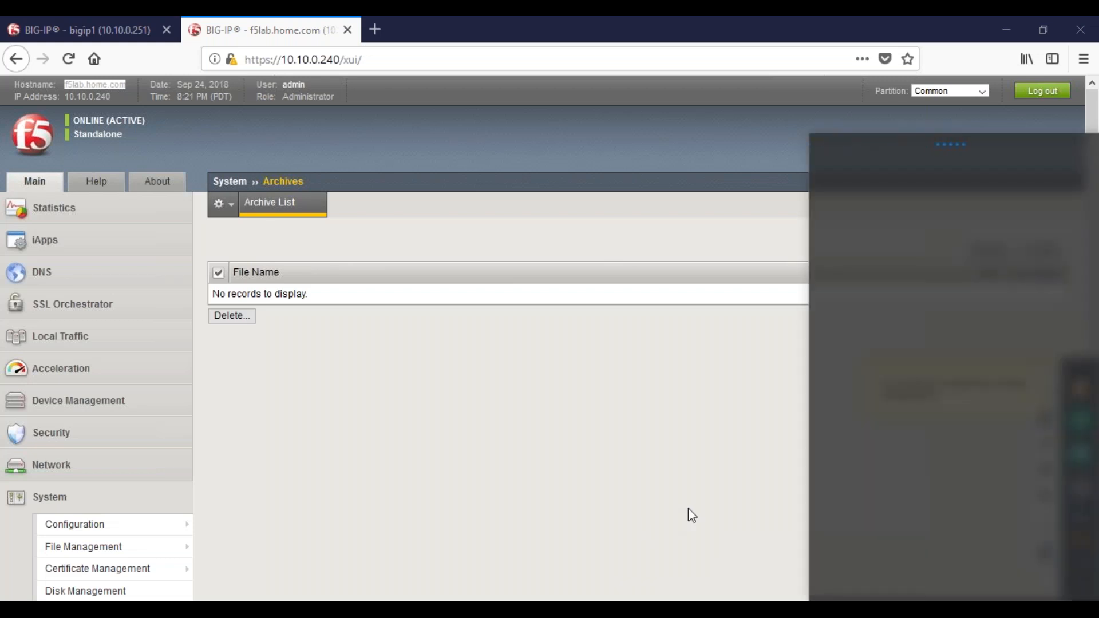
key(Escape)
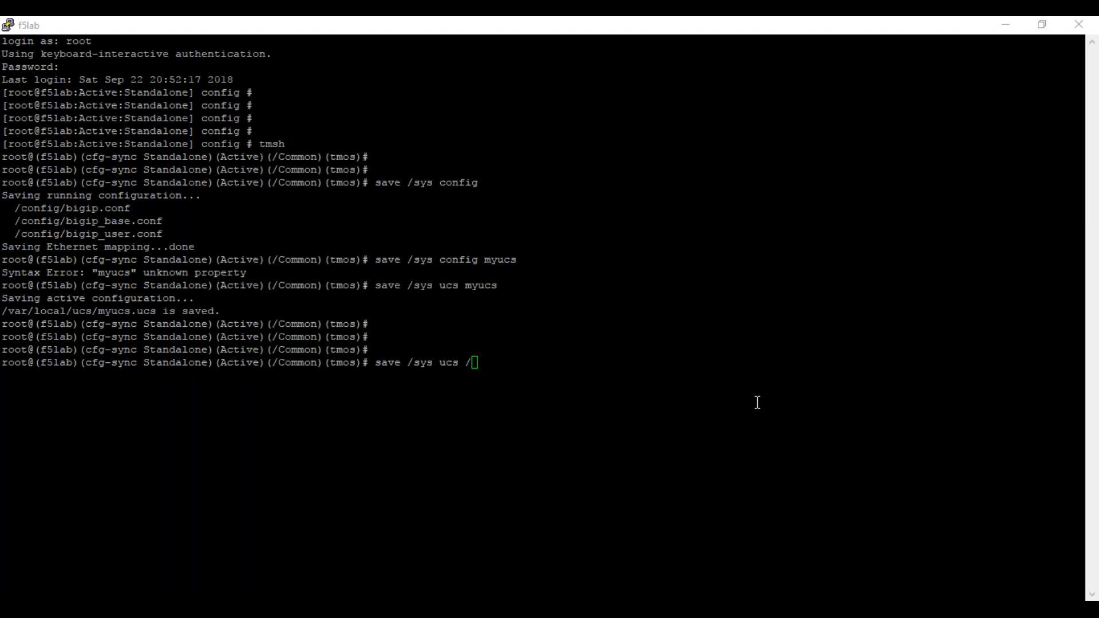
Complete the terminal command as save /sys ucs /var/tmp/Myucs and run it
click(562, 356)
text(var/tmp/)
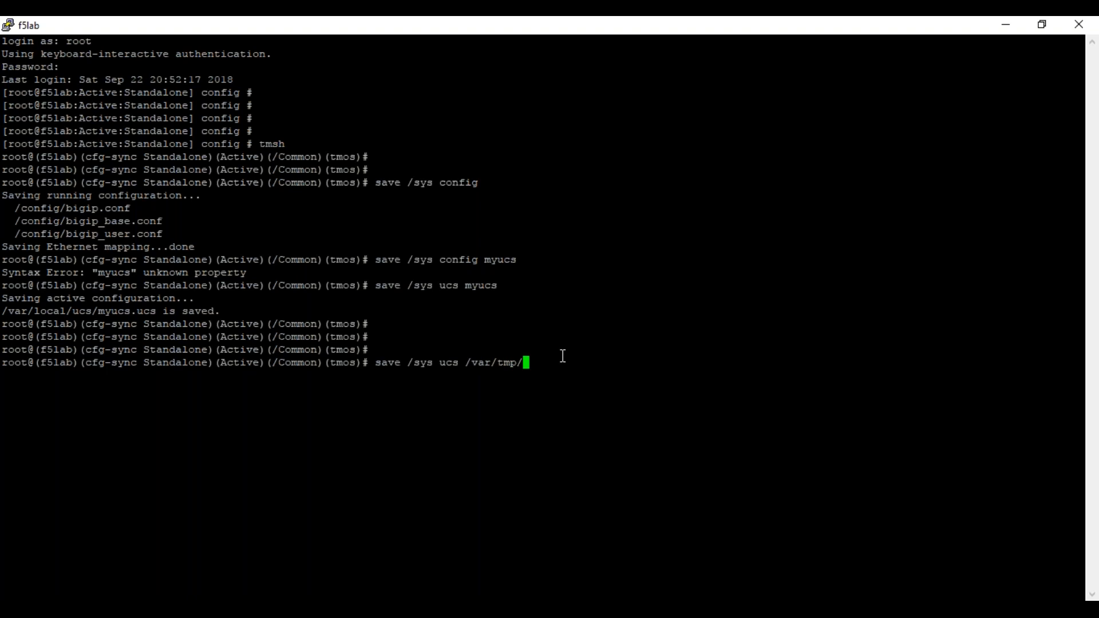
text(Myucs)
key(Return)
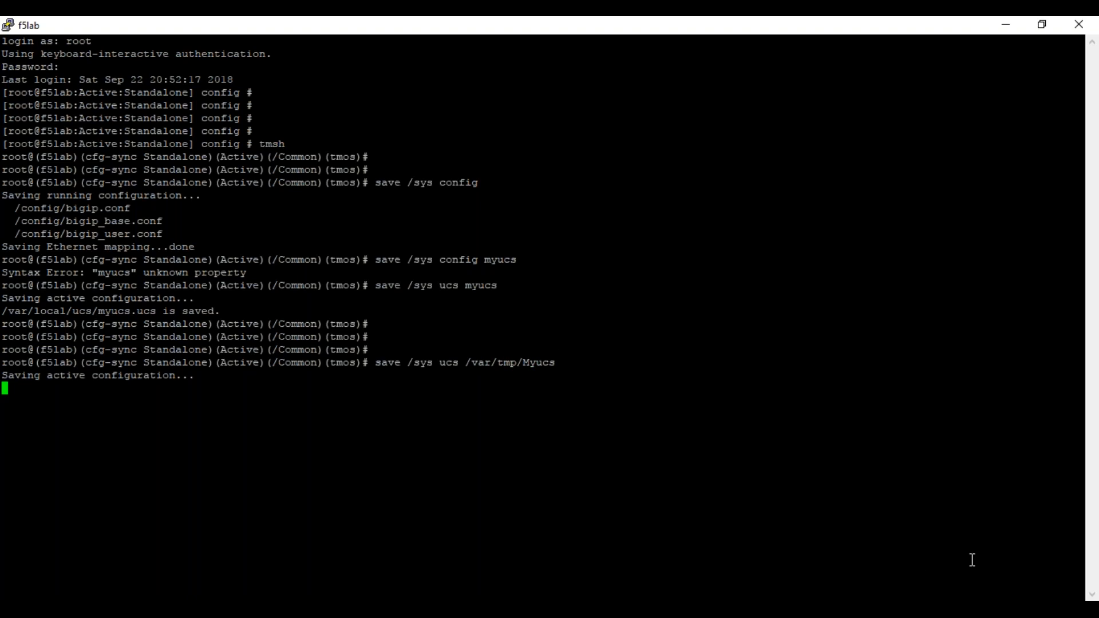
Launch WinSCP Portable and switch to its window
click(1082, 587)
click(763, 514)
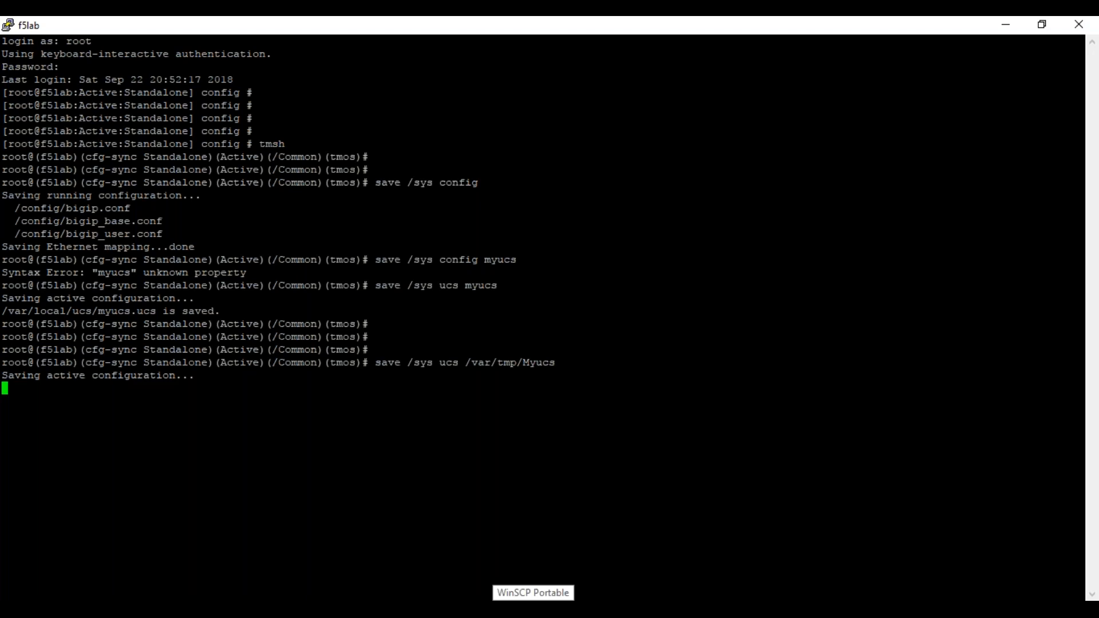
click(533, 610)
click(724, 439)
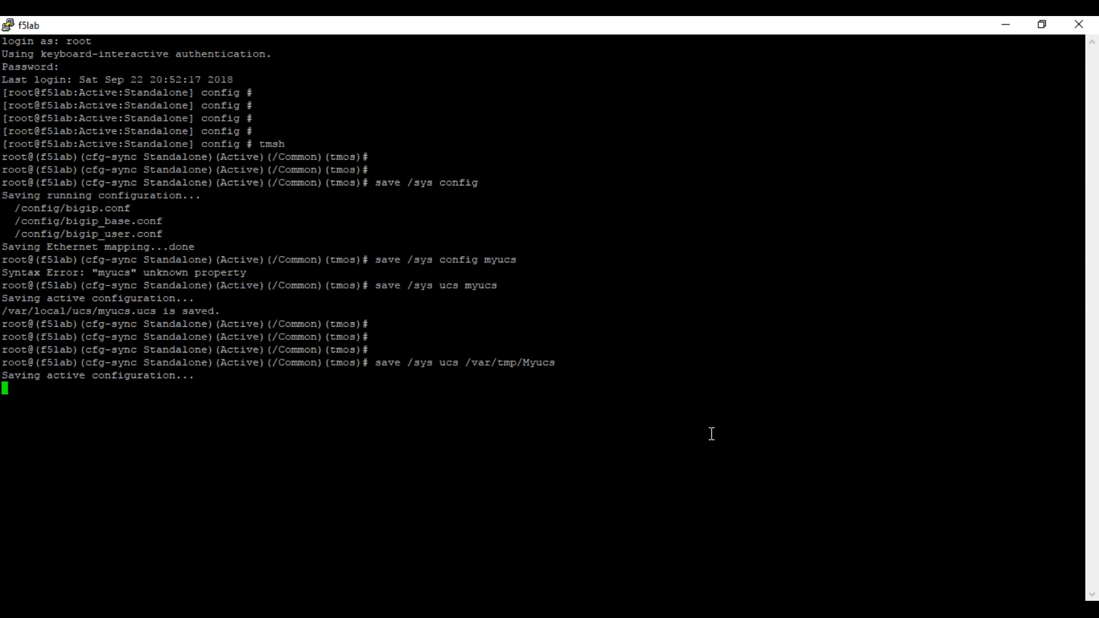
key(alt+Tab)
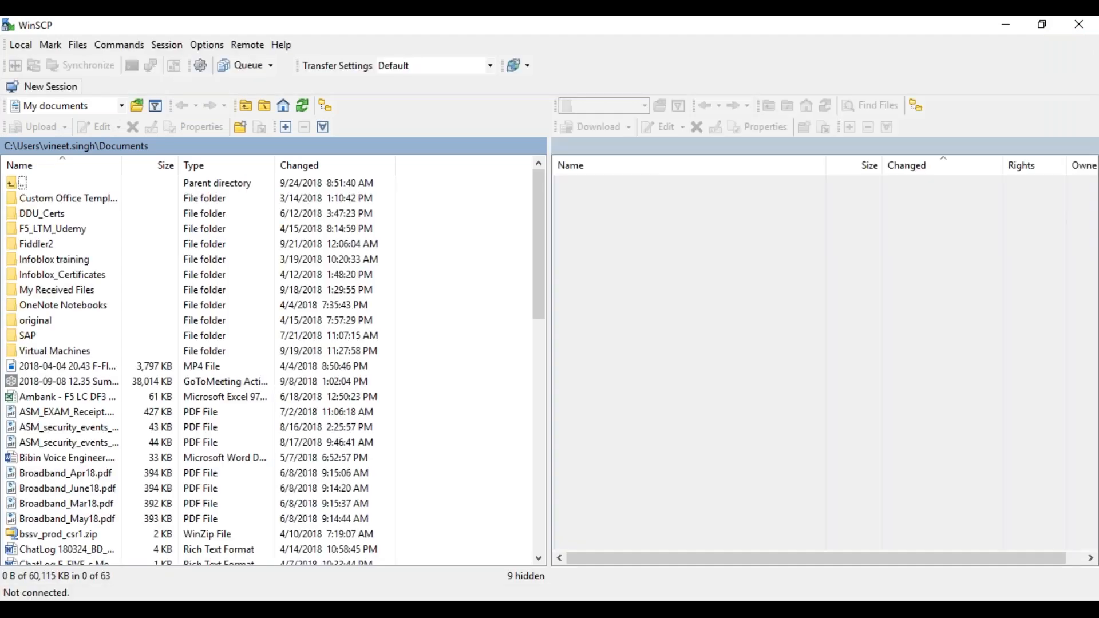
Log in to 10.10.0.240 over SFTP with the user name root and the account password
text(10.10.0.)
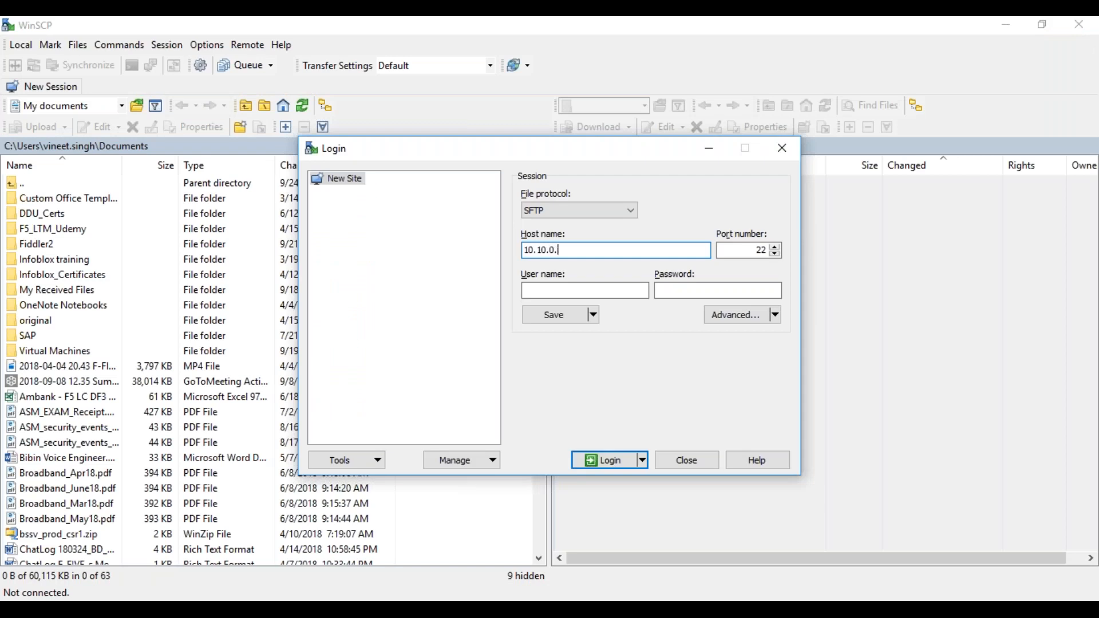
text(240)
key(Tab)
key(Tab)
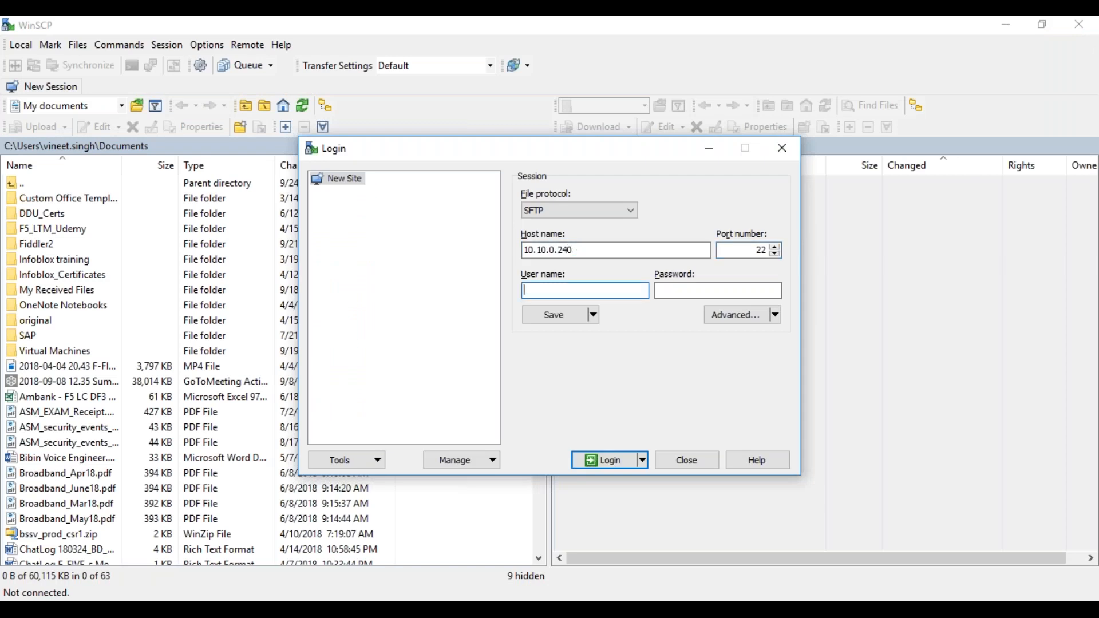
text(root)
key(Tab)
text(•••••••)
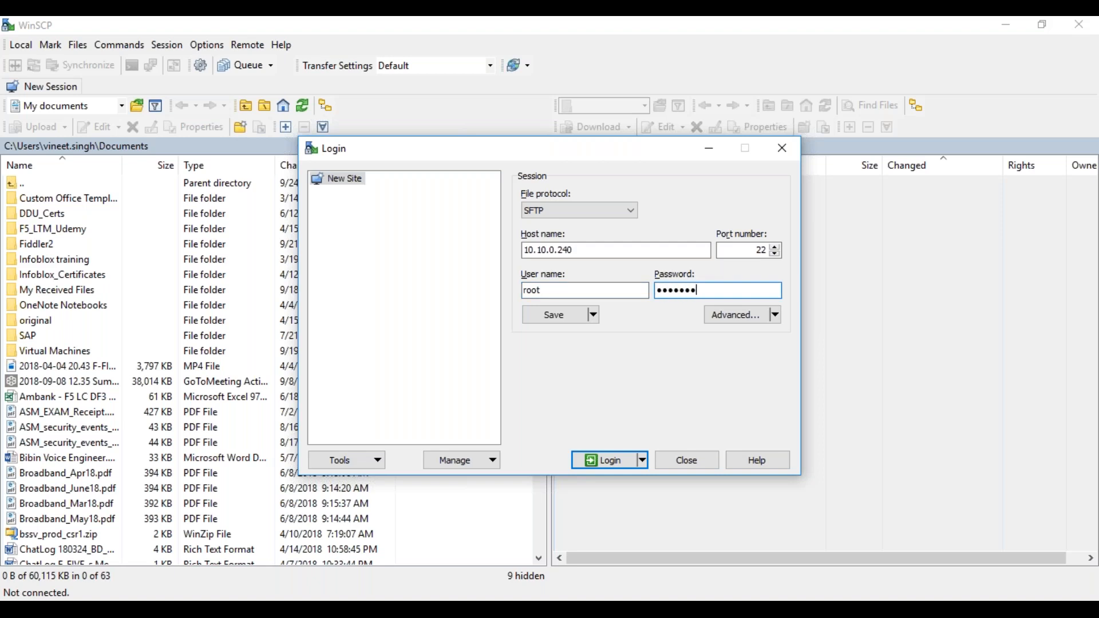
key(Return)
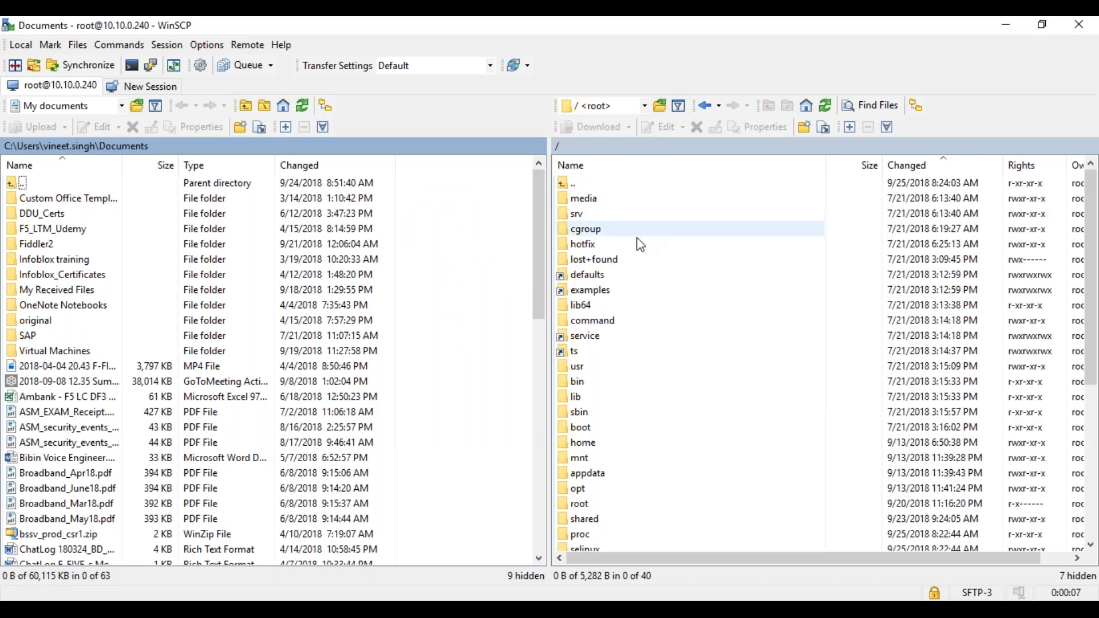
Open the remote /var/tmp folder, which resolves to /shared/tmp, and check the terminal's save progress
click(621, 284)
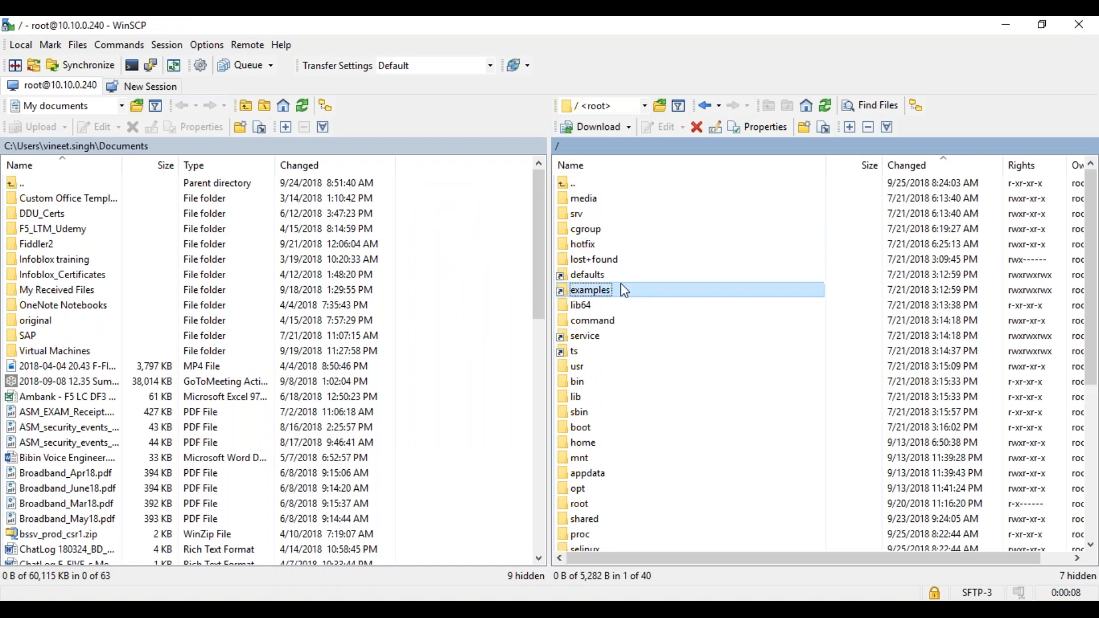
key(v)
key(Return)
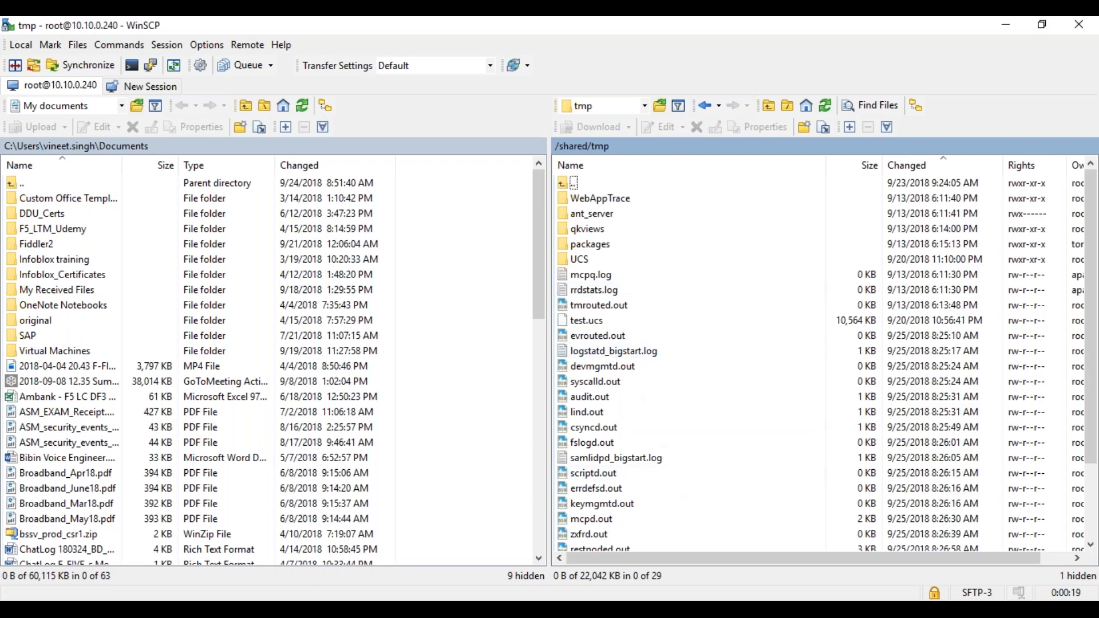
key(alt+Tab)
key(alt+Tab)
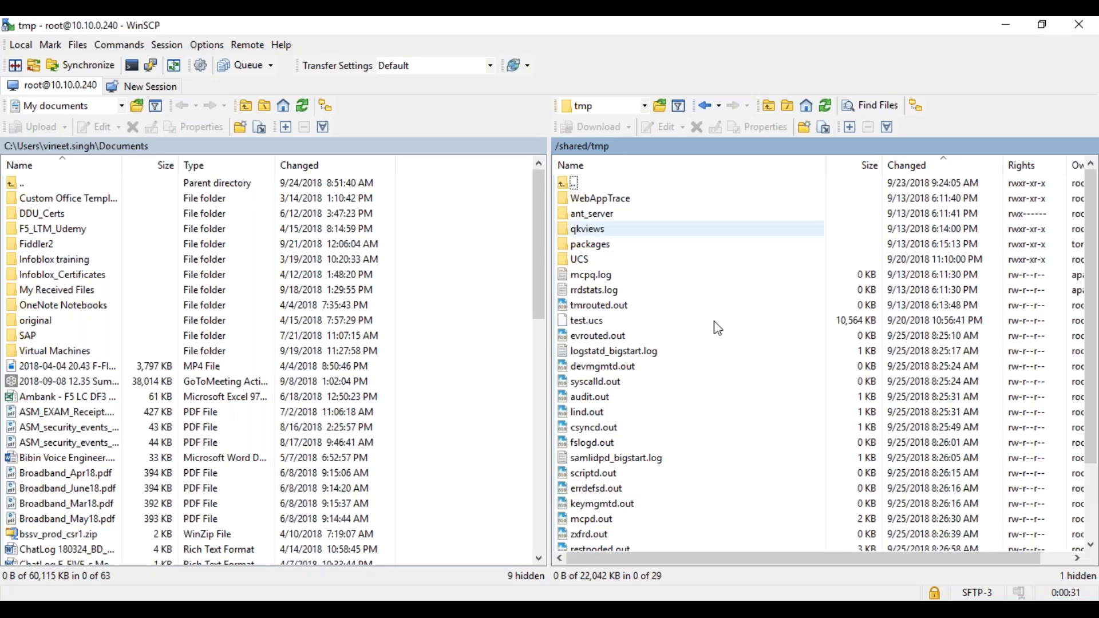
Locate Myucs.ucs in the remote tmp folder, select it and minimize WinSCP
click(607, 401)
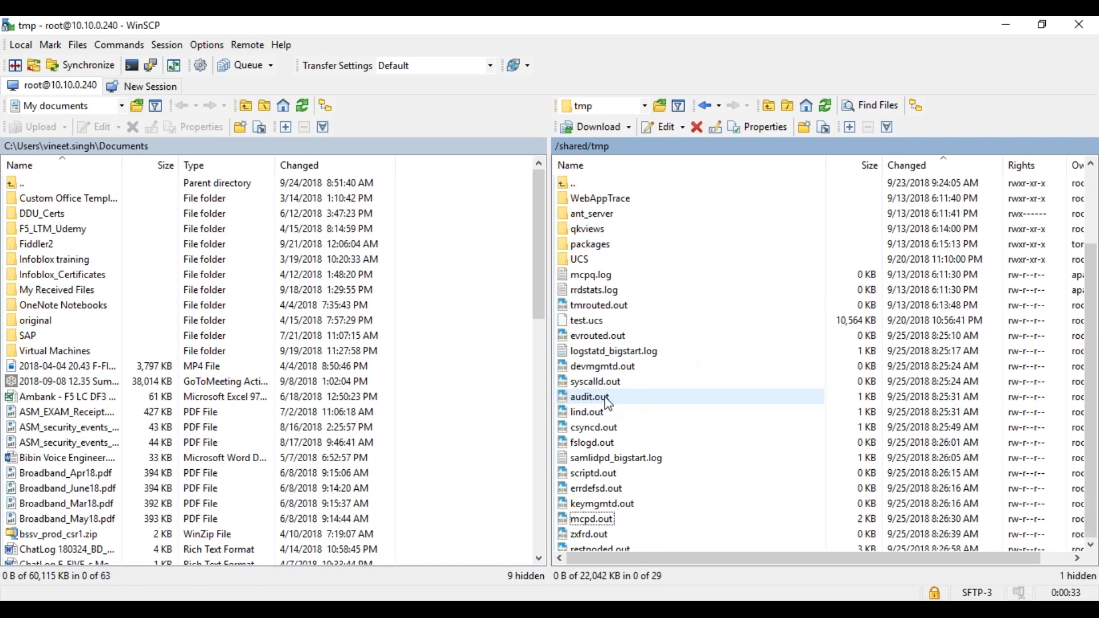
scroll(608, 404, down, 2)
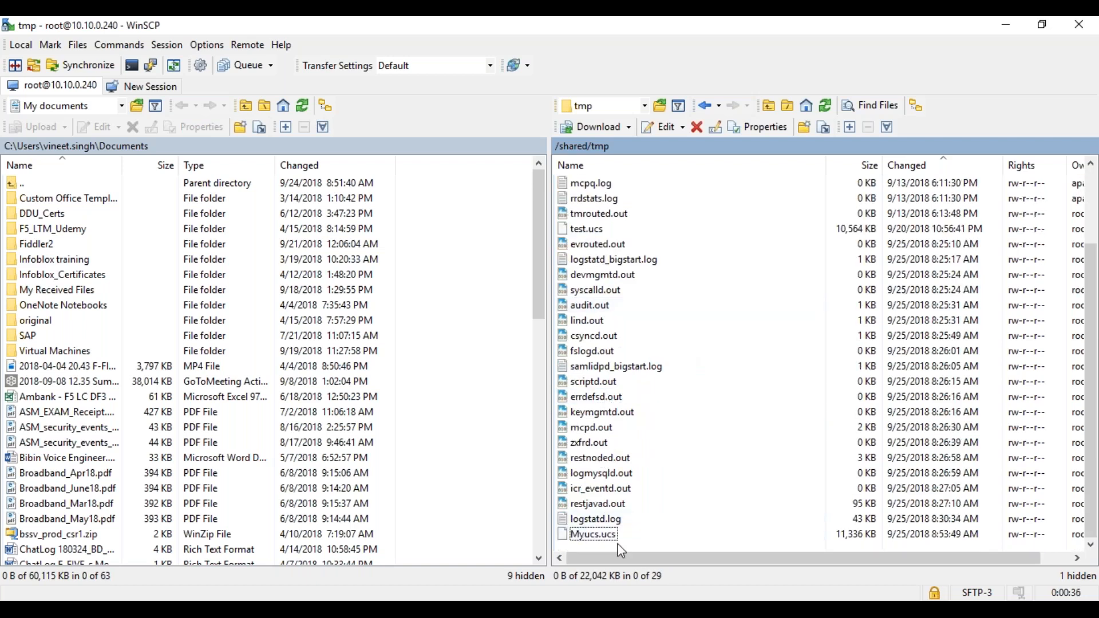
click(595, 536)
click(590, 536)
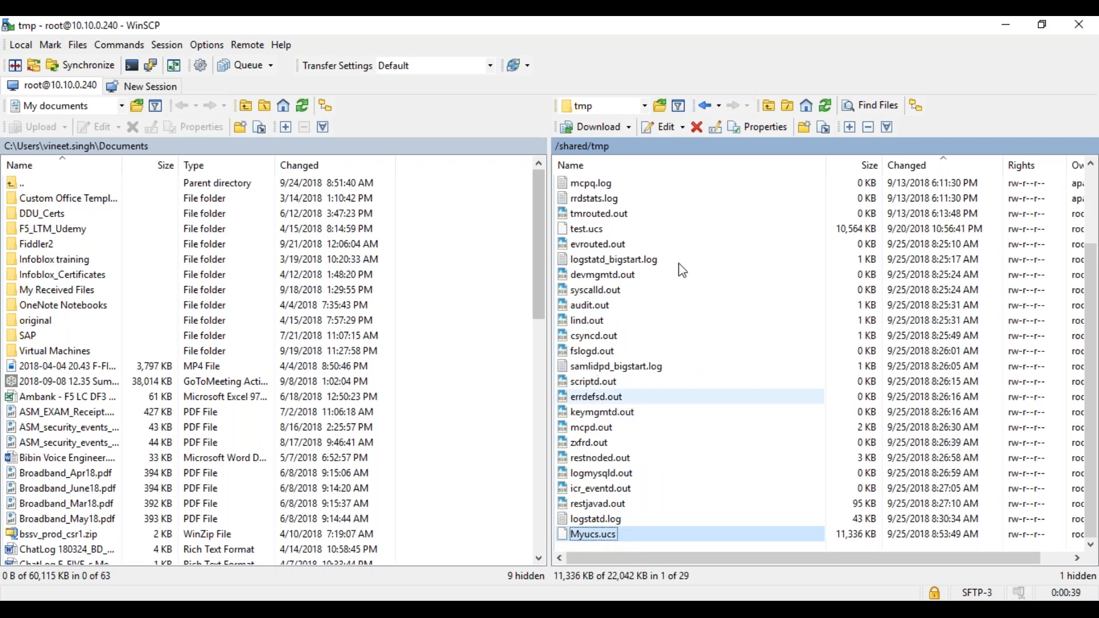
click(1010, 26)
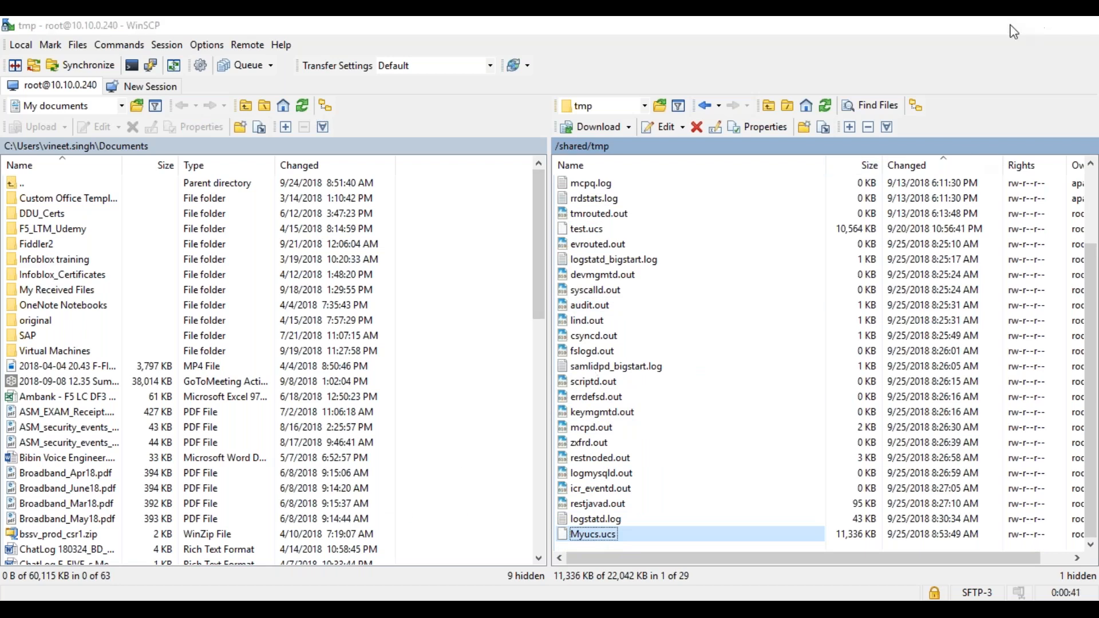